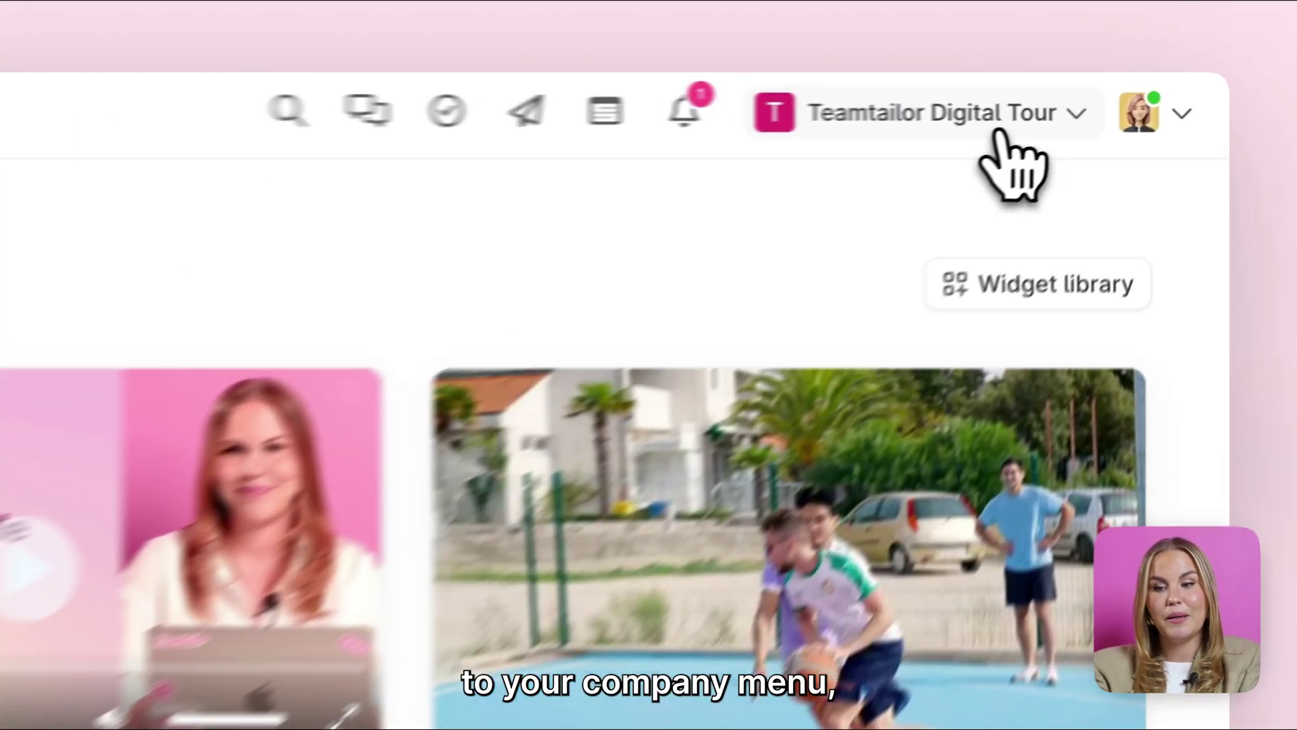
Open the workspace's Add-on features page and review the Triggers add-on details, then dismiss them
{"action": "left_click", "coordinate": [999, 128]}
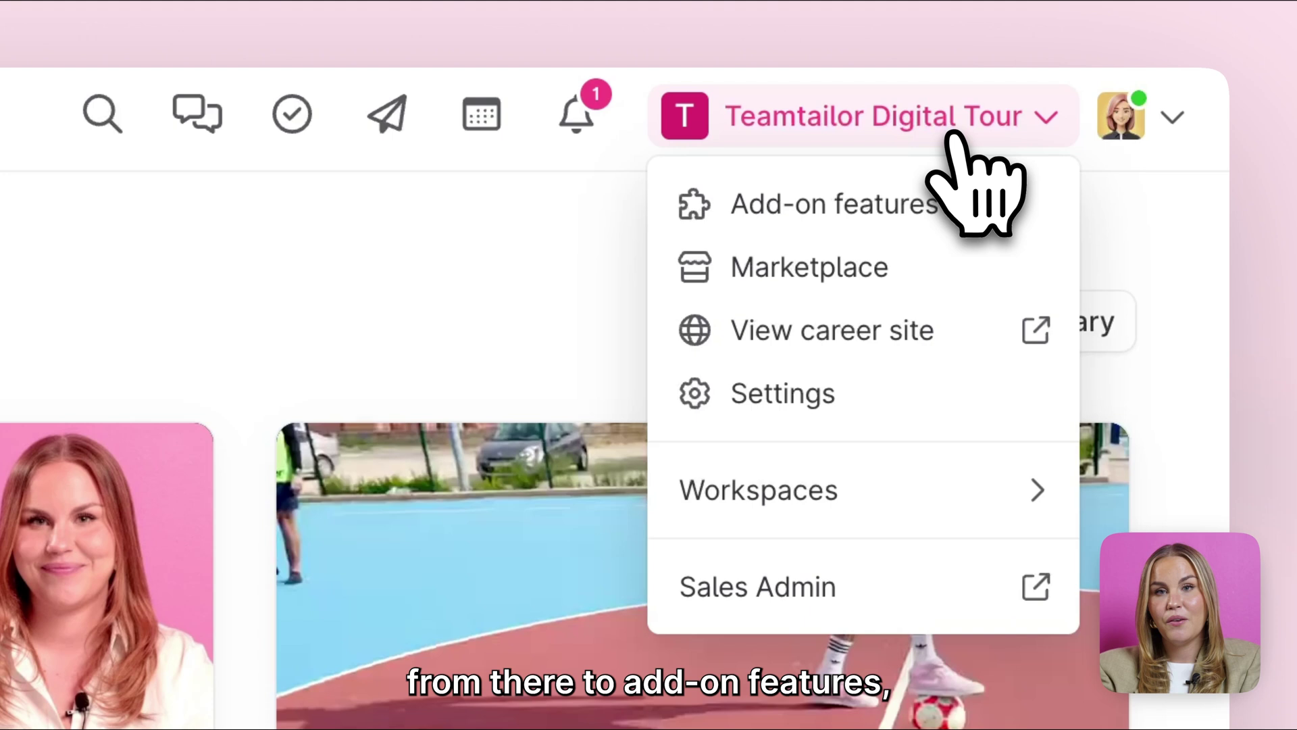
{"action": "left_click", "coordinate": [895, 179]}
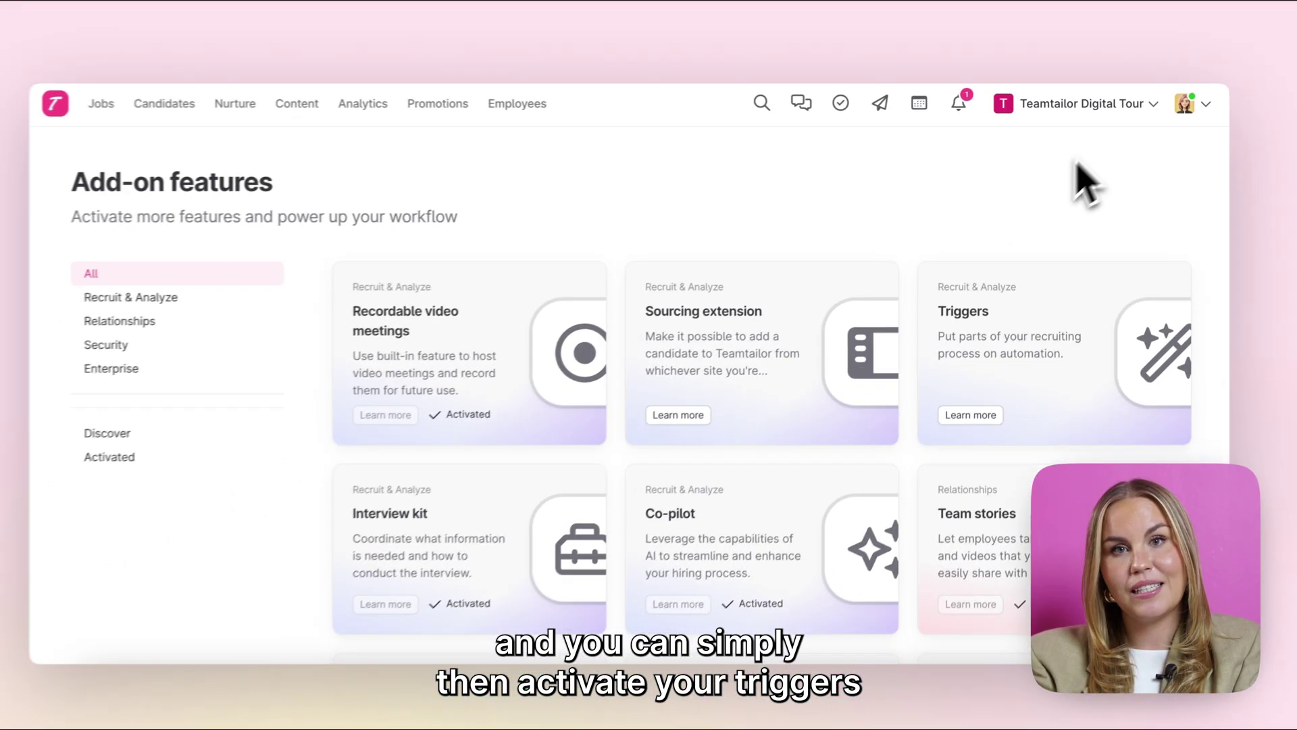
{"action": "left_click", "coordinate": [1023, 323]}
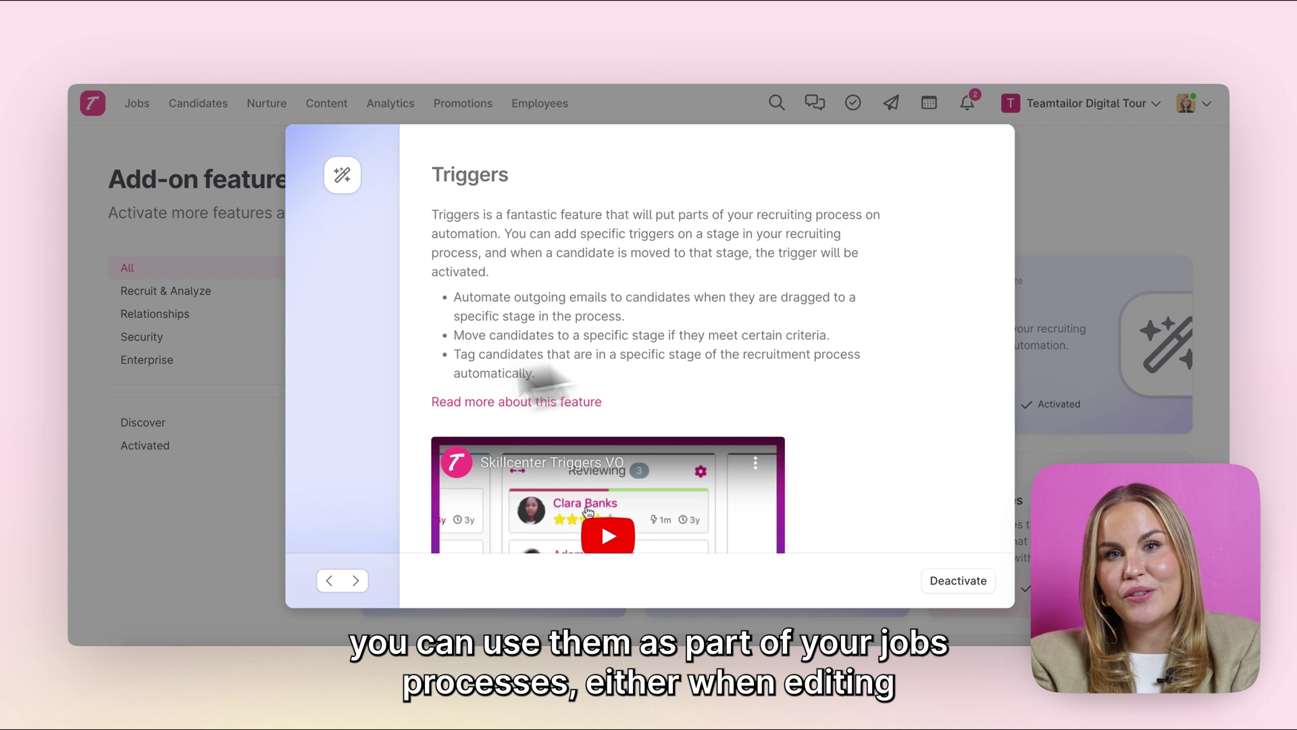
{"action": "left_click", "coordinate": [160, 338]}
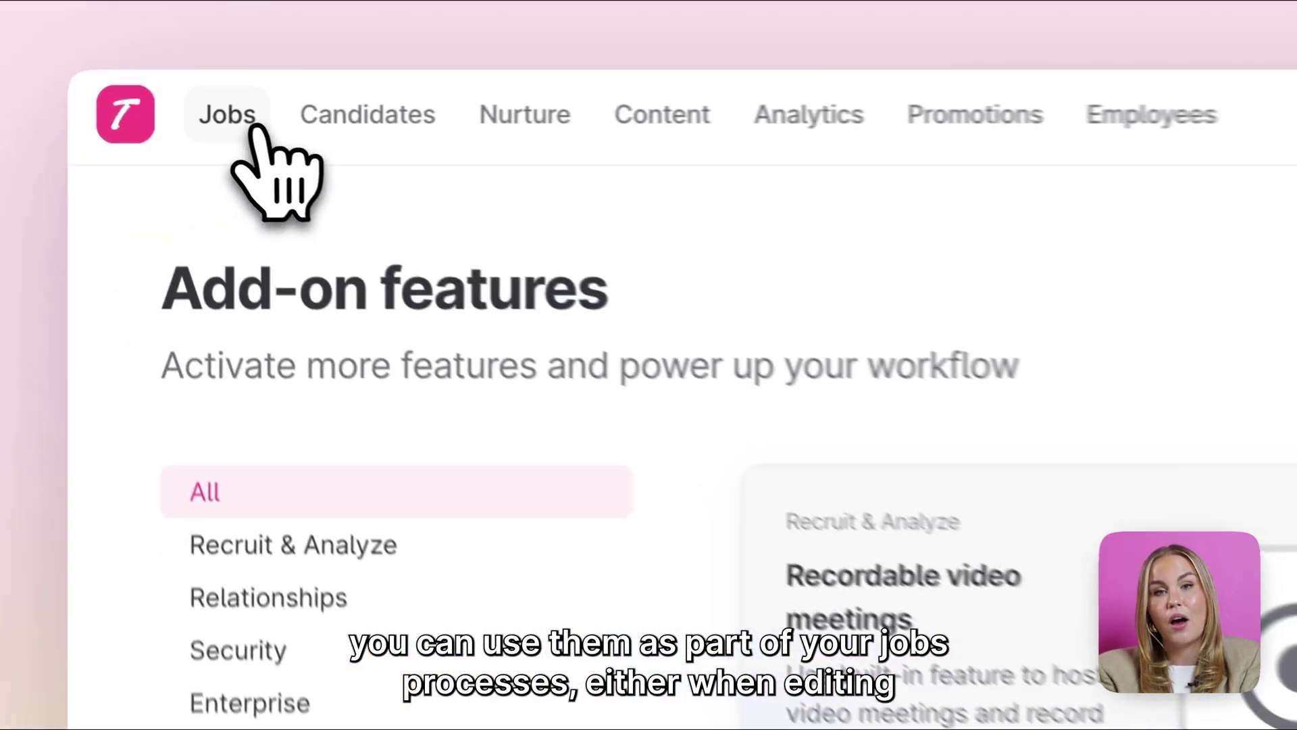
Edit the CSM role job and view its Stages: Inbox, Reviewing, Personality test, Phone screening
{"action": "left_click", "coordinate": [136, 103]}
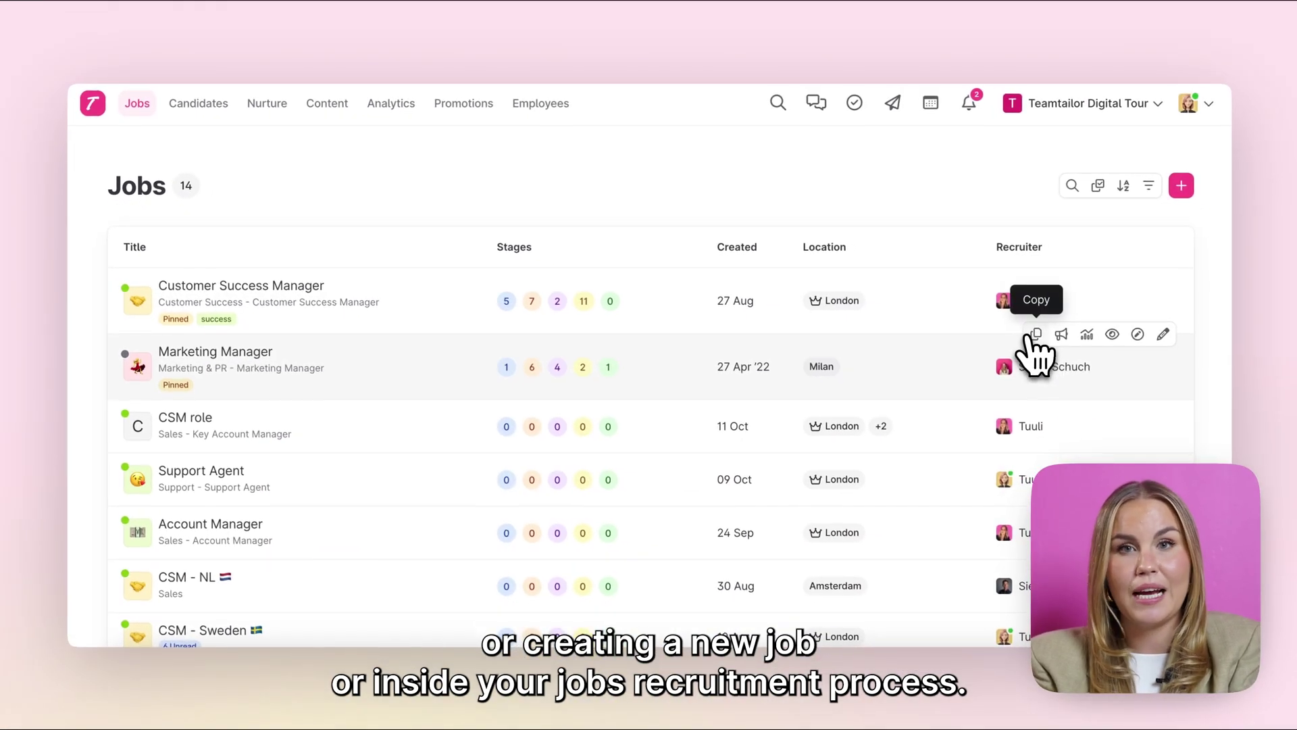
{"action": "mouse_move", "coordinate": [1120, 404]}
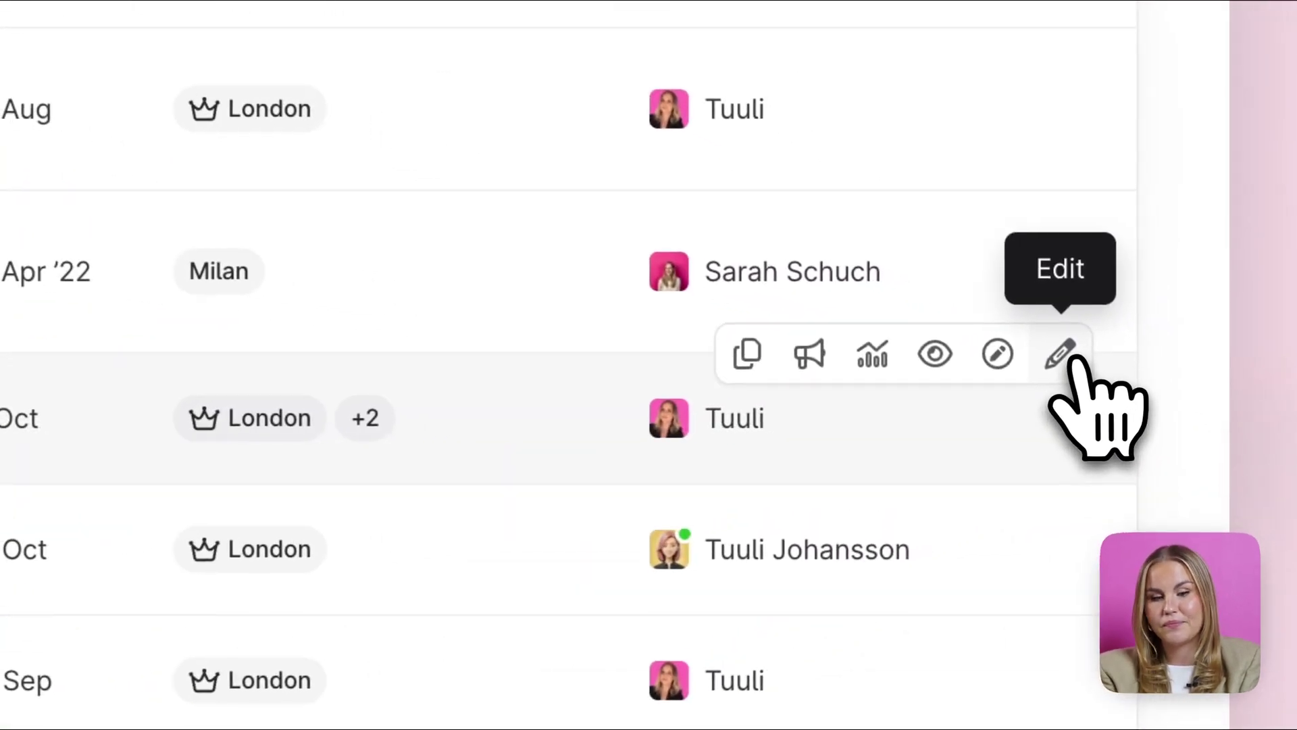
{"action": "left_click", "coordinate": [1073, 358]}
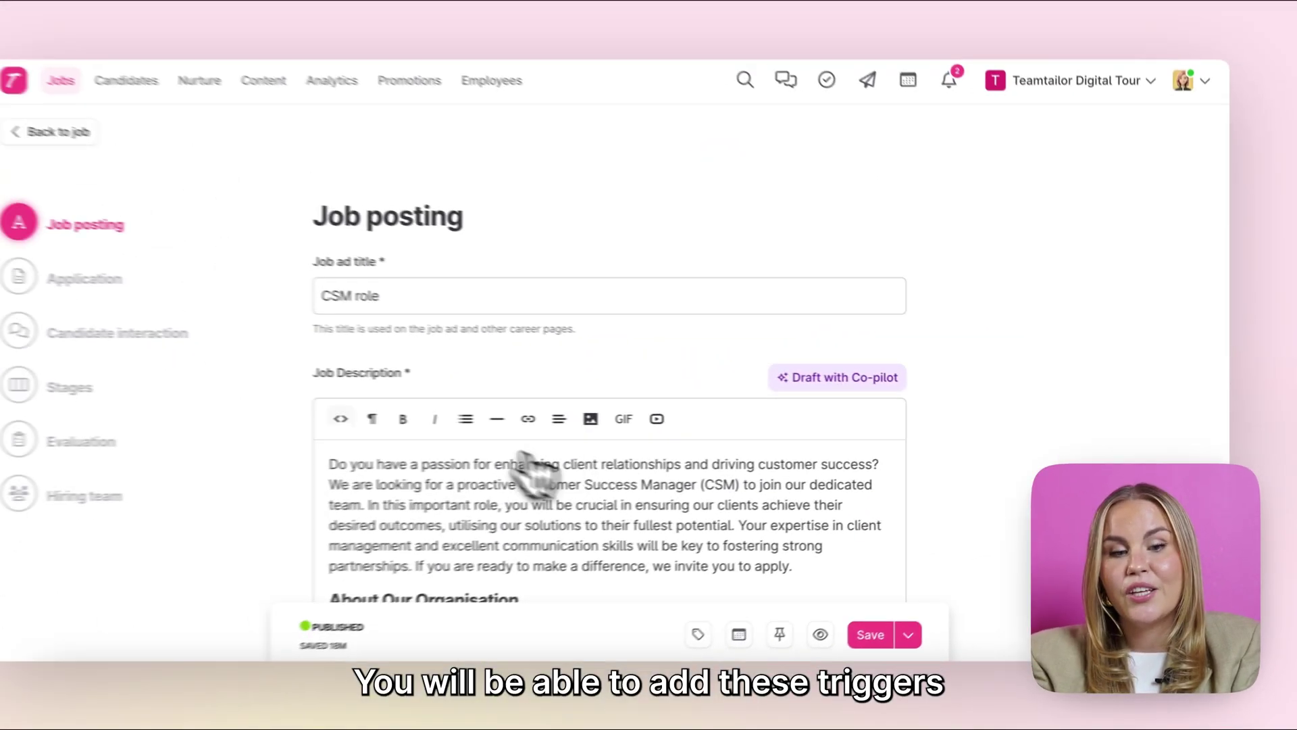
{"action": "left_click", "coordinate": [169, 392]}
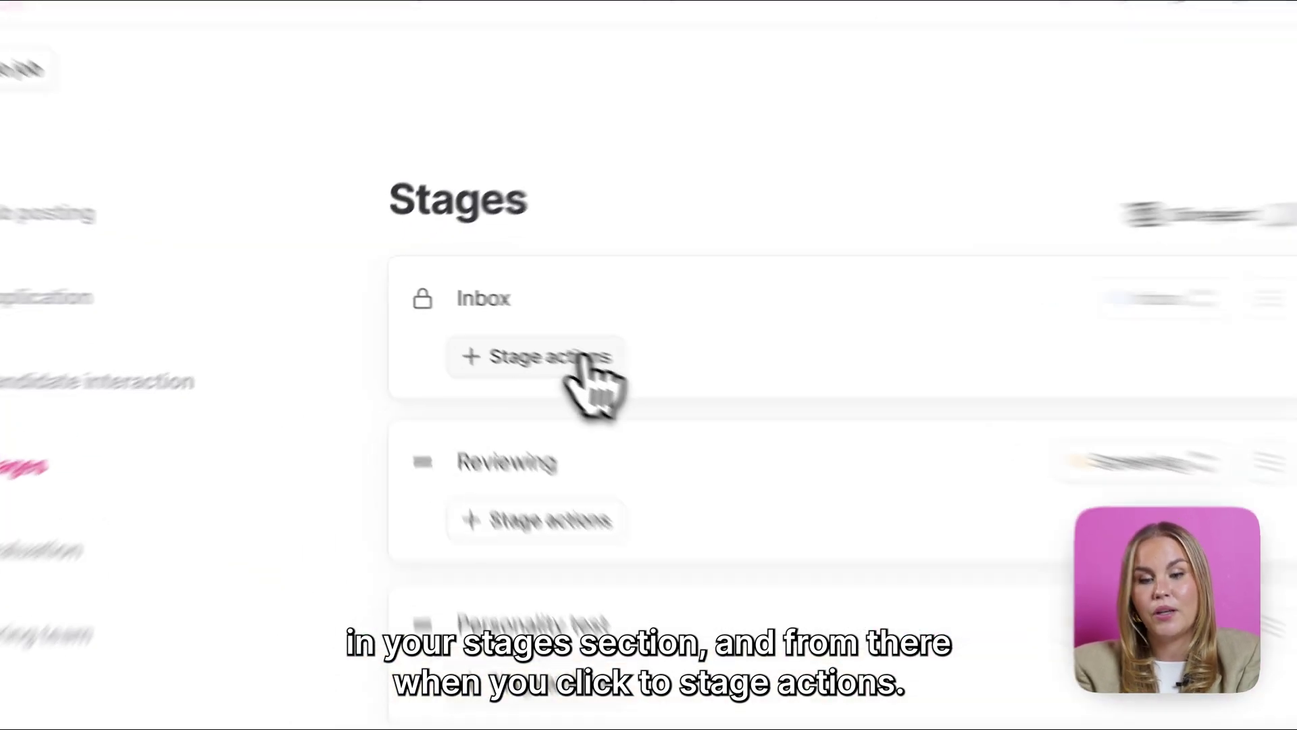
{"action": "left_click", "coordinate": [723, 278]}
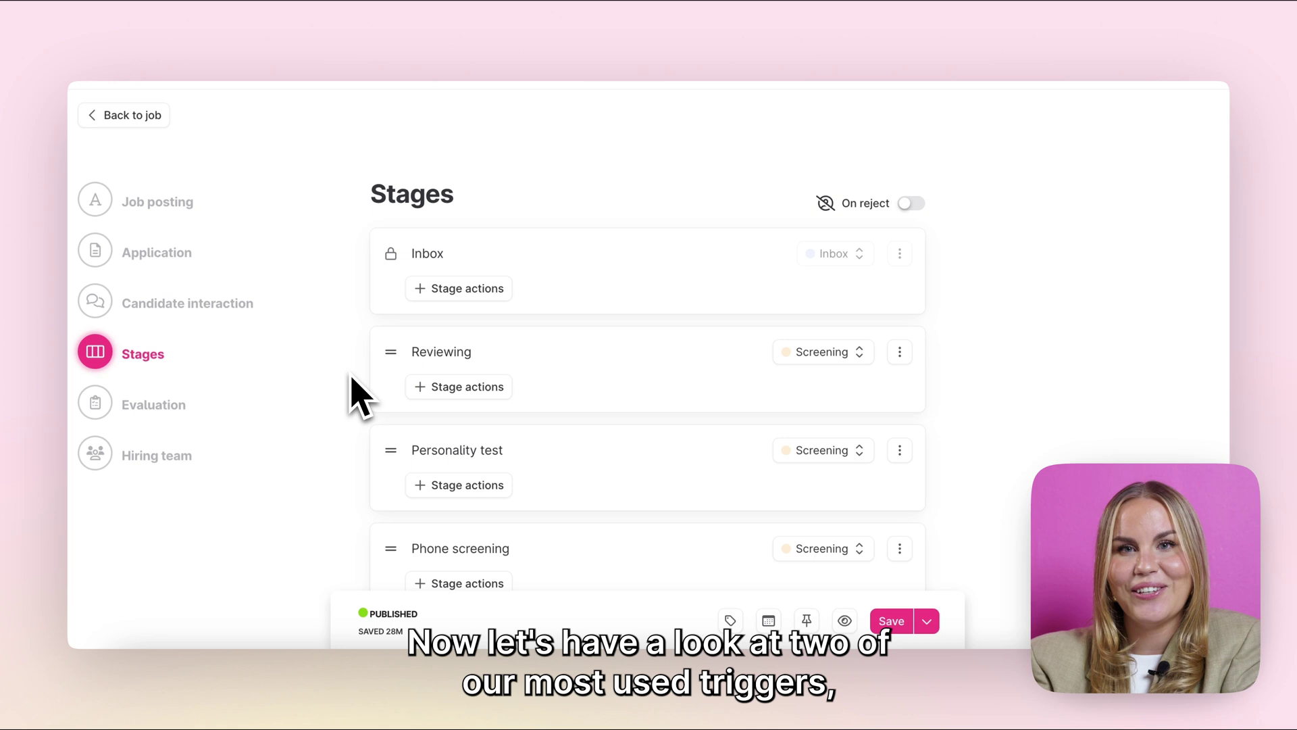
Add a Send message trigger to Reviewing using the 'We would like to get to know you better!' template
{"action": "left_click", "coordinate": [461, 389]}
{"action": "mouse_move", "coordinate": [472, 424]}
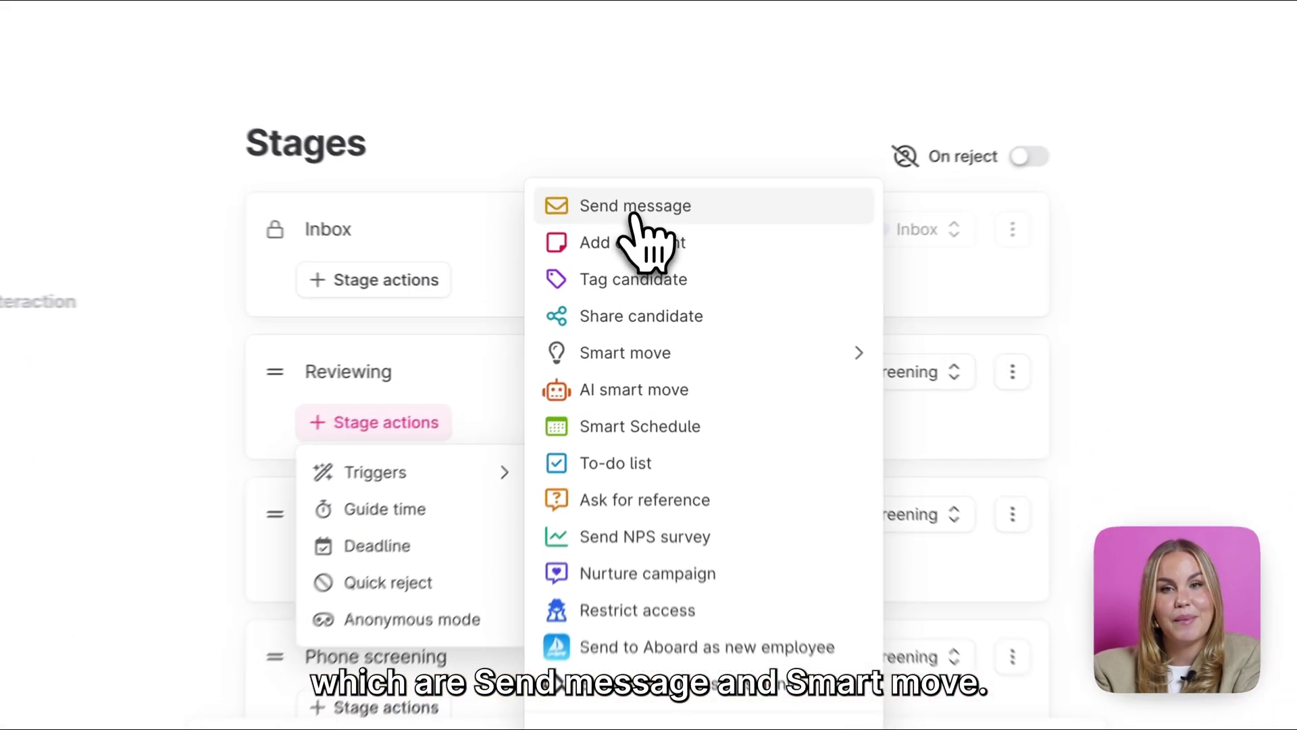
{"action": "mouse_move", "coordinate": [678, 334]}
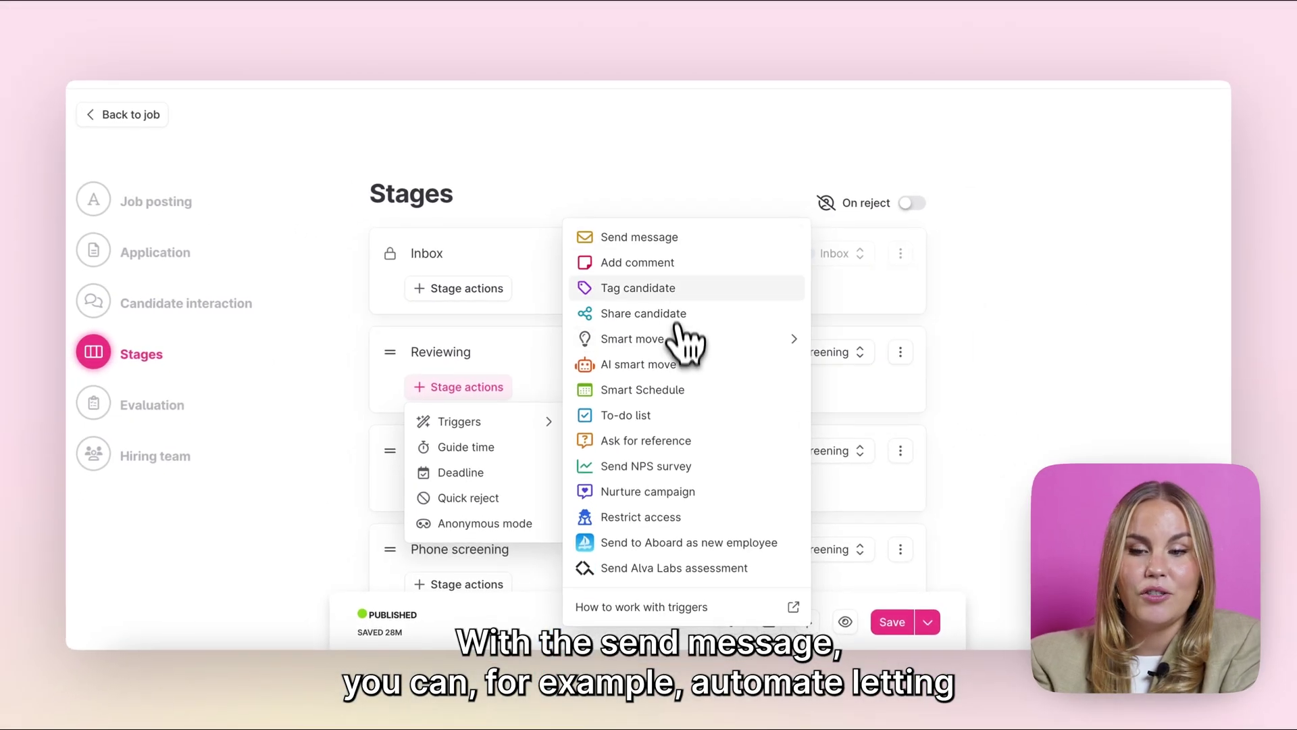
{"action": "left_click", "coordinate": [676, 238]}
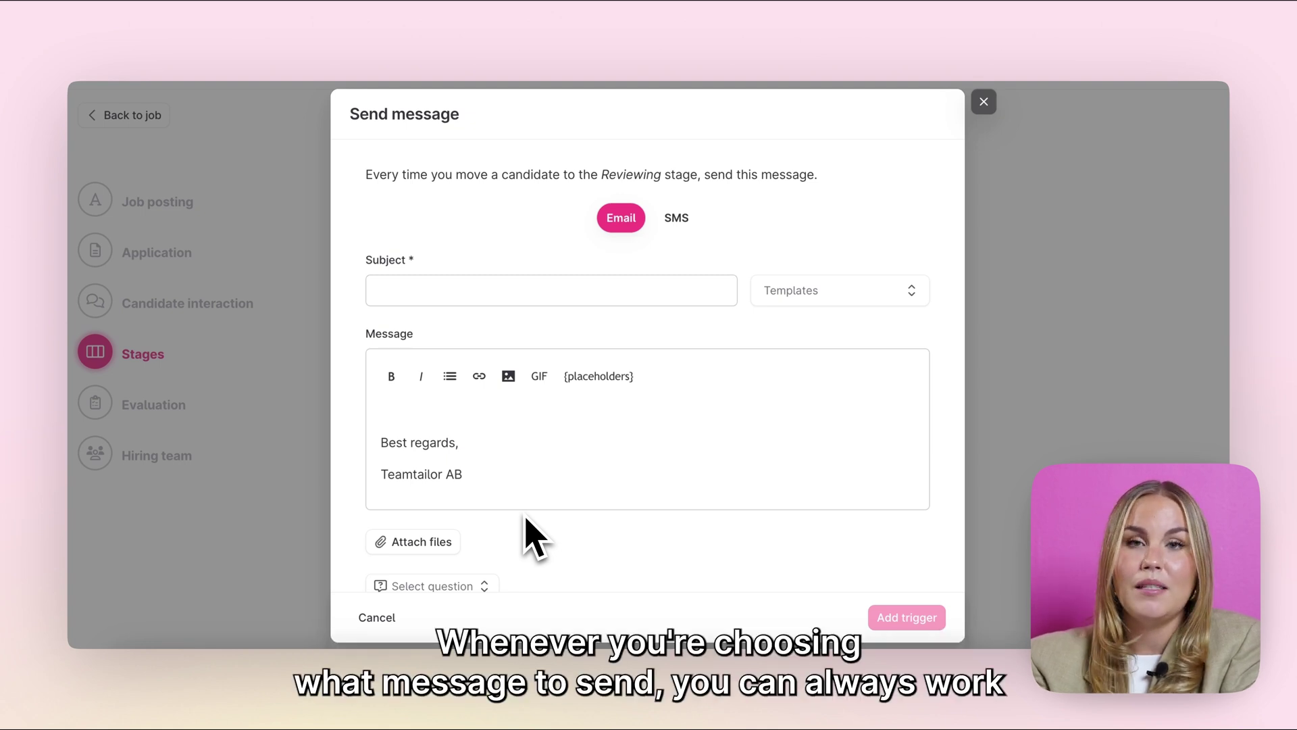
{"action": "left_click", "coordinate": [825, 292]}
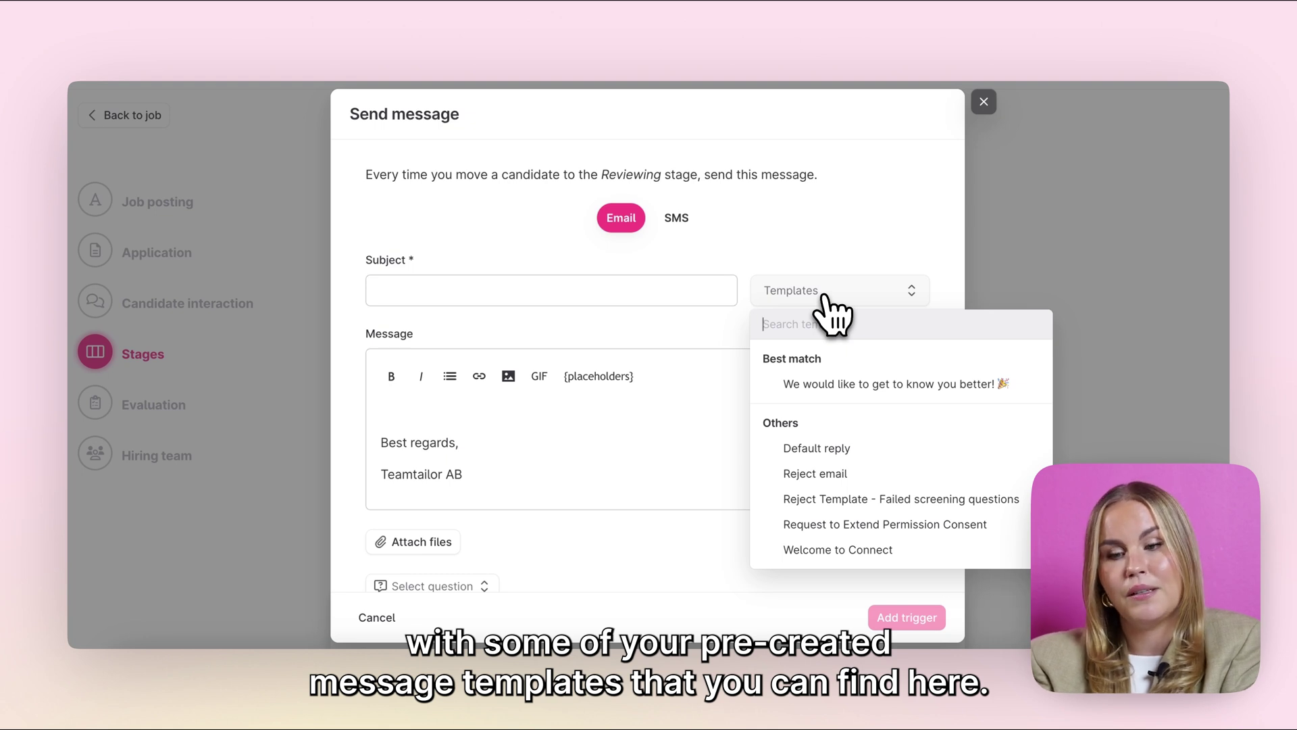
{"action": "left_click", "coordinate": [834, 385]}
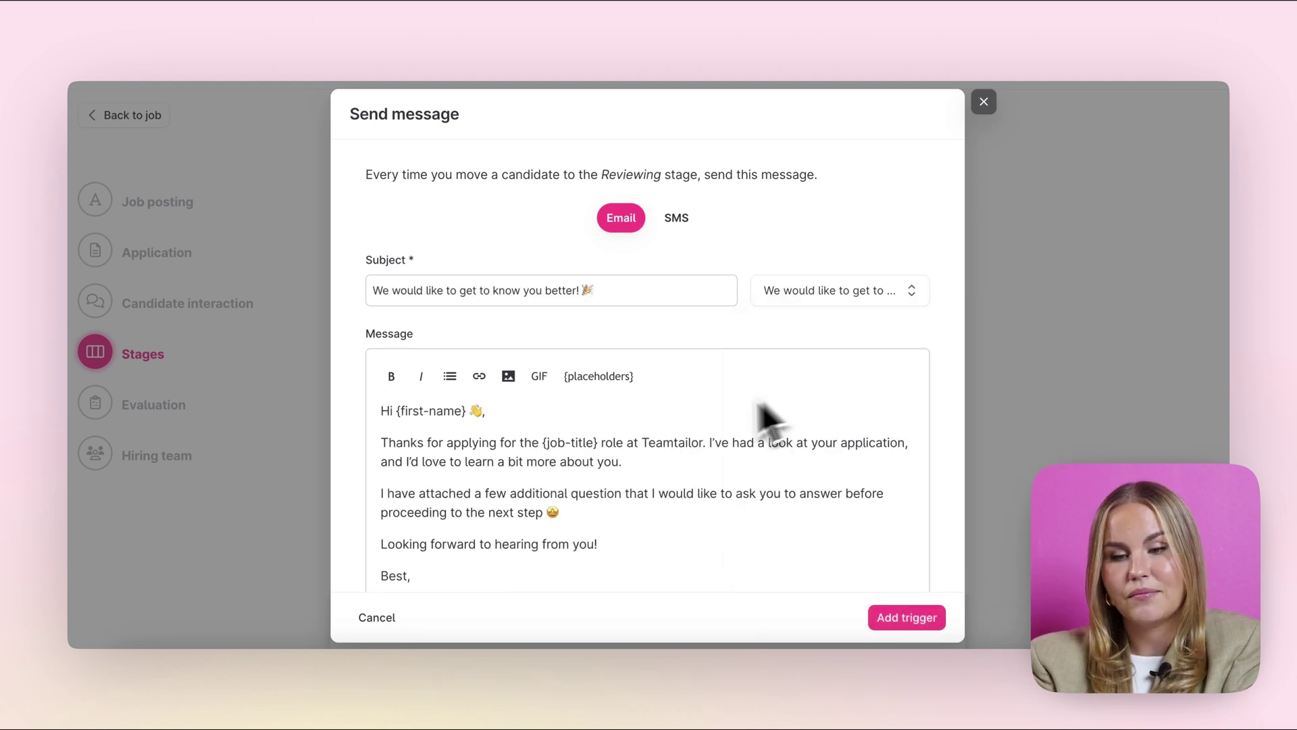
{"action": "scroll", "coordinate": [706, 439], "scroll_direction": "down", "scroll_amount": 5}
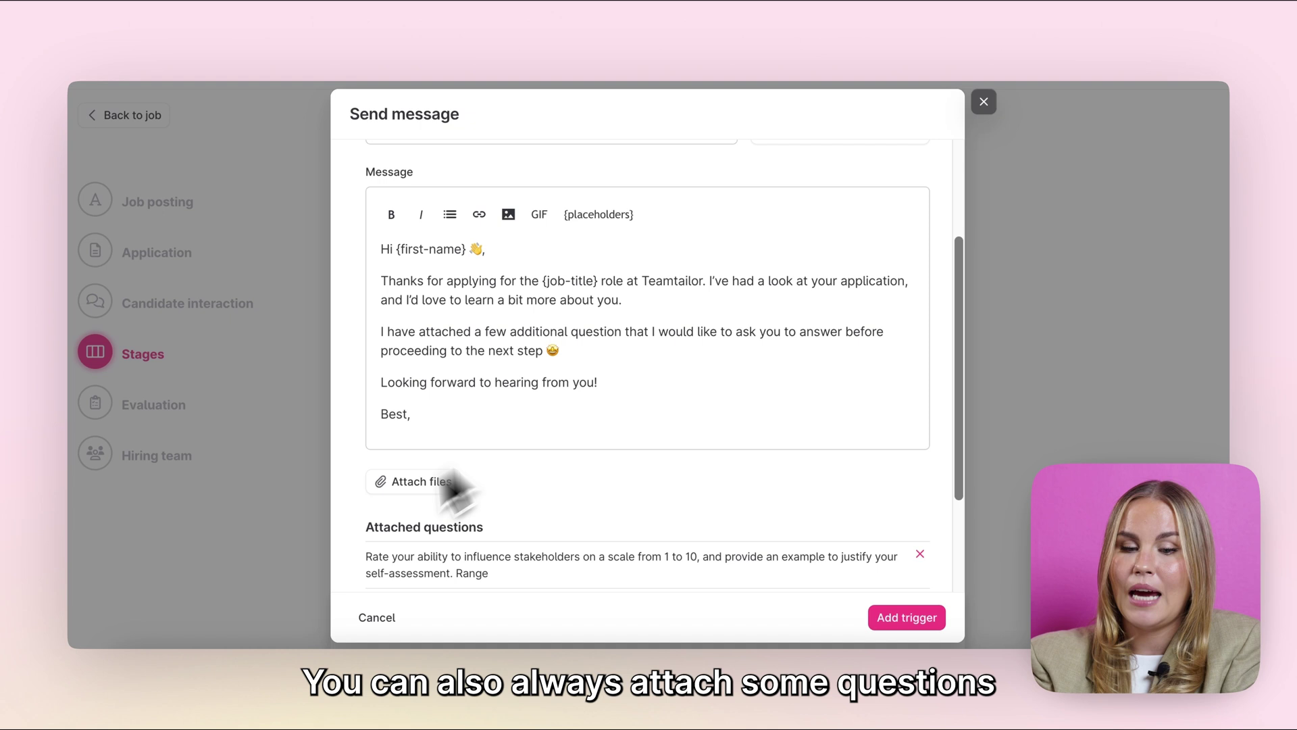
{"action": "scroll", "coordinate": [565, 504], "scroll_direction": "down", "scroll_amount": 2}
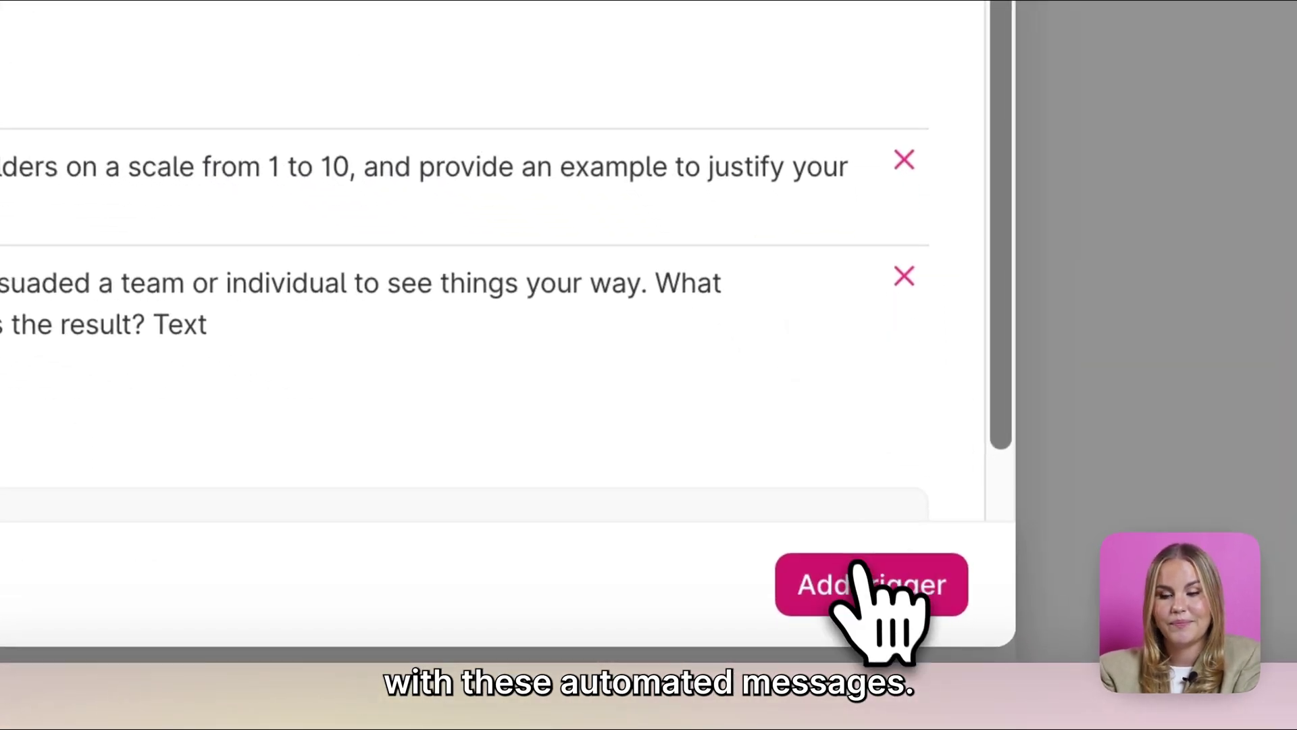
{"action": "left_click", "coordinate": [861, 581]}
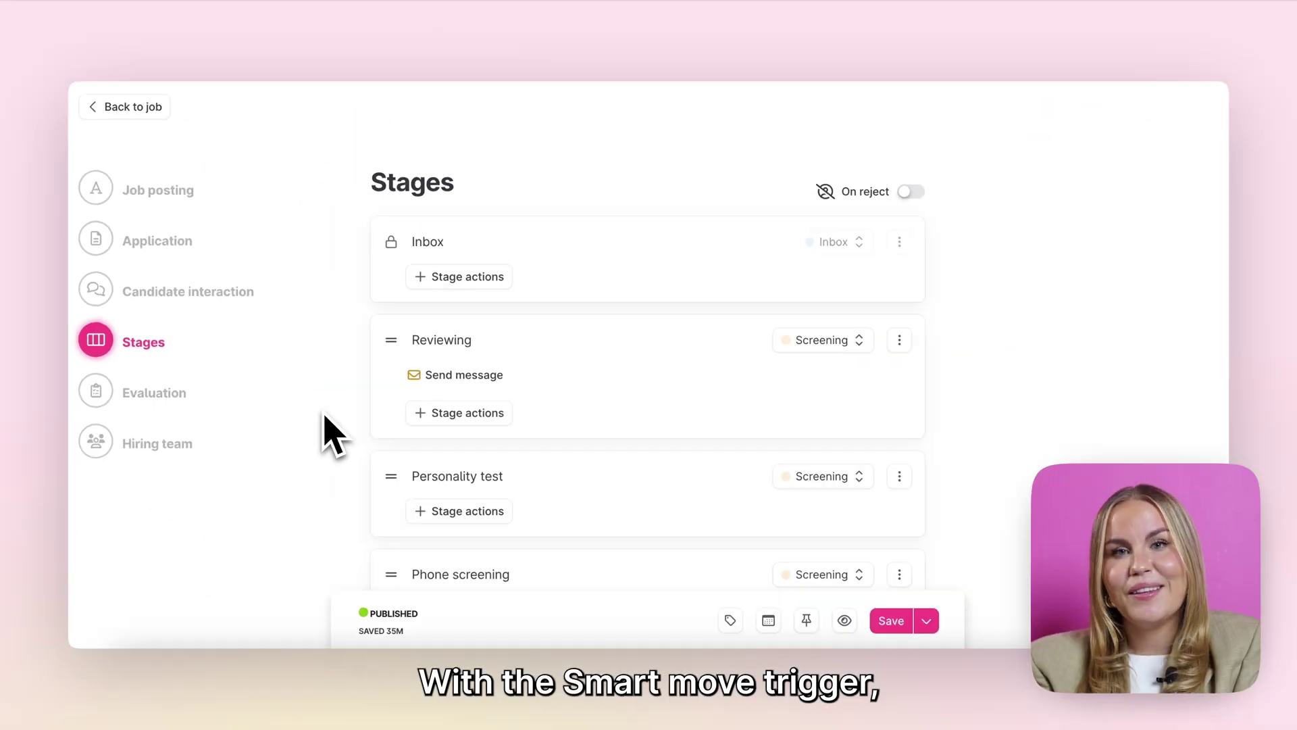
Start a Smart move: Question trigger on Inbox that moves candidates to Reviewing
{"action": "left_click", "coordinate": [466, 281]}
{"action": "mouse_move", "coordinate": [466, 307]}
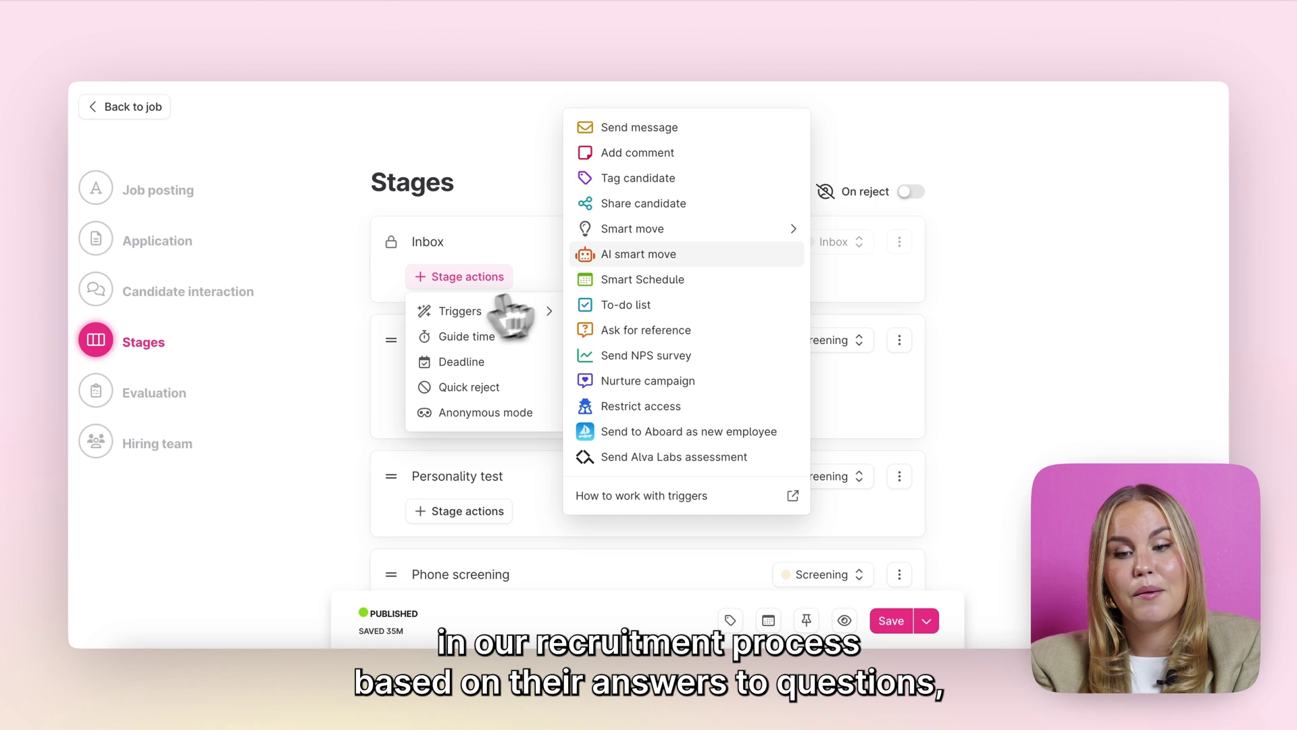
{"action": "mouse_move", "coordinate": [672, 233]}
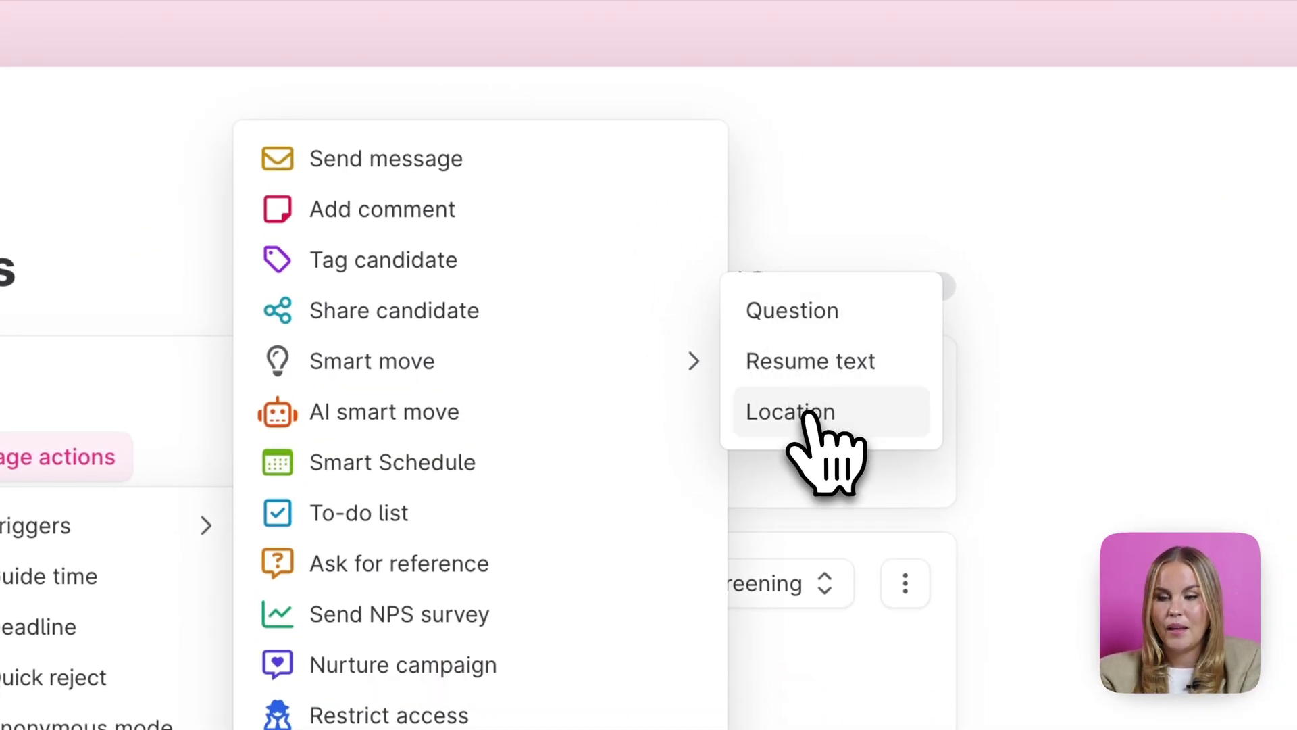
{"action": "left_click", "coordinate": [844, 311]}
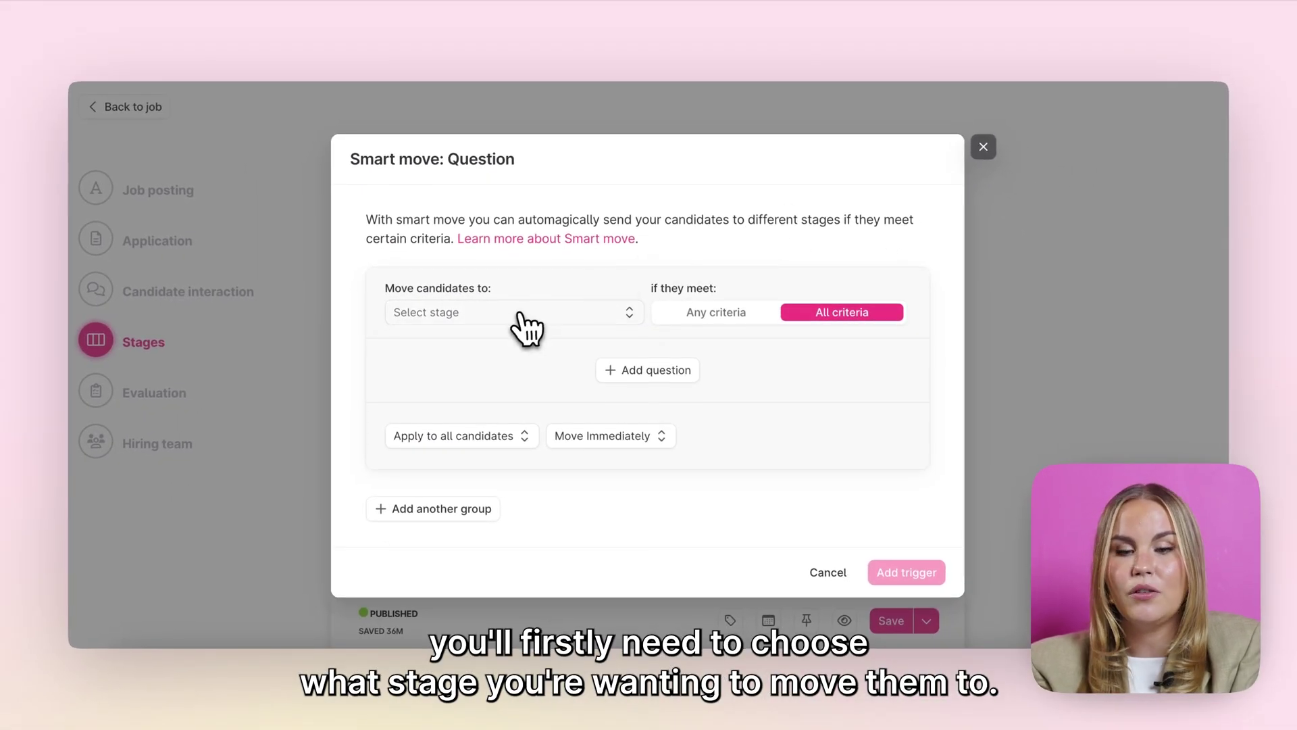
{"action": "left_click", "coordinate": [519, 314]}
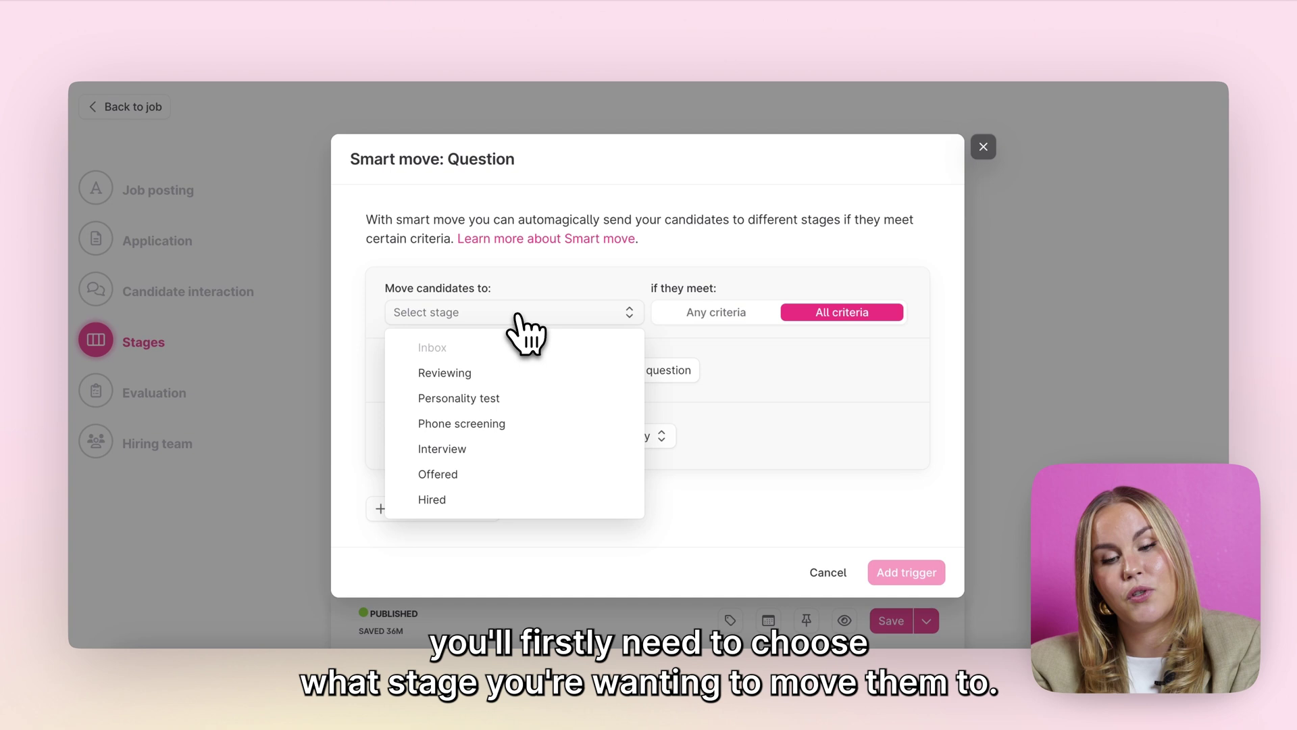
{"action": "left_click", "coordinate": [483, 372]}
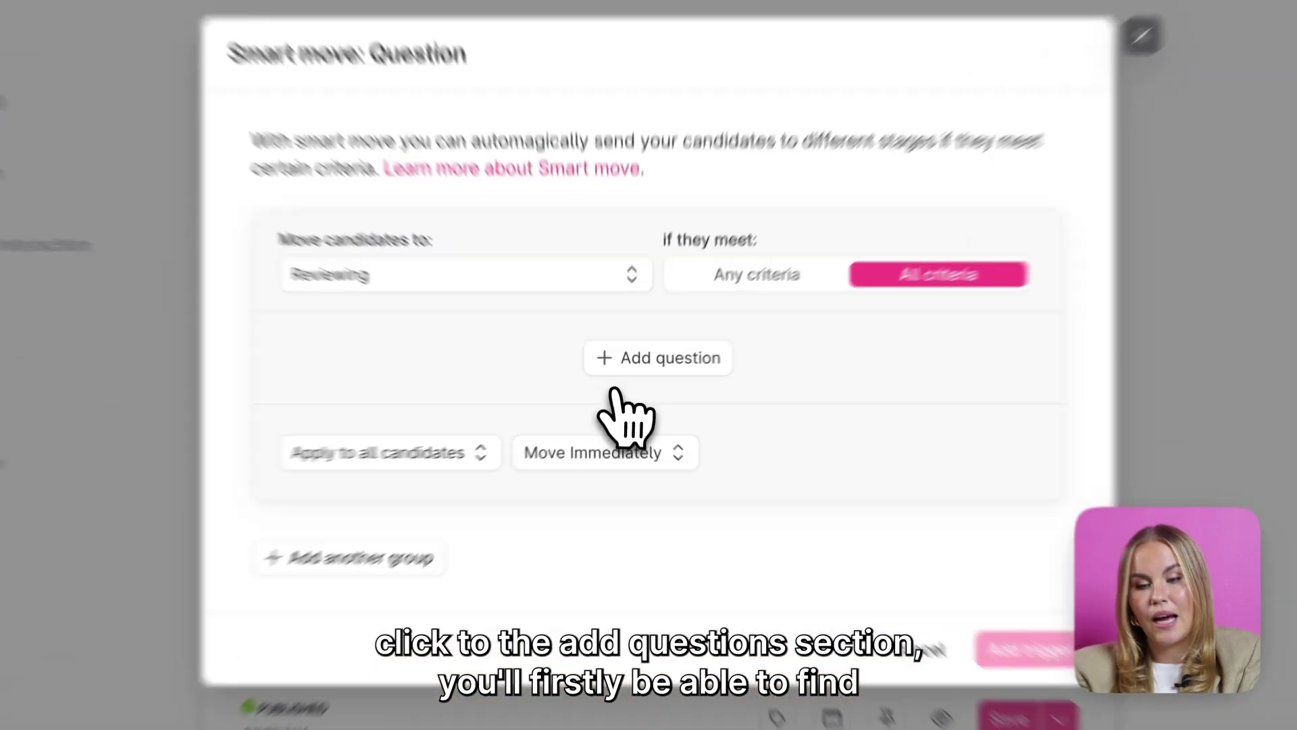
Require answer Yes to 'Do you like apples?', keep all candidates and immediate move, and save
{"action": "left_click", "coordinate": [651, 375]}
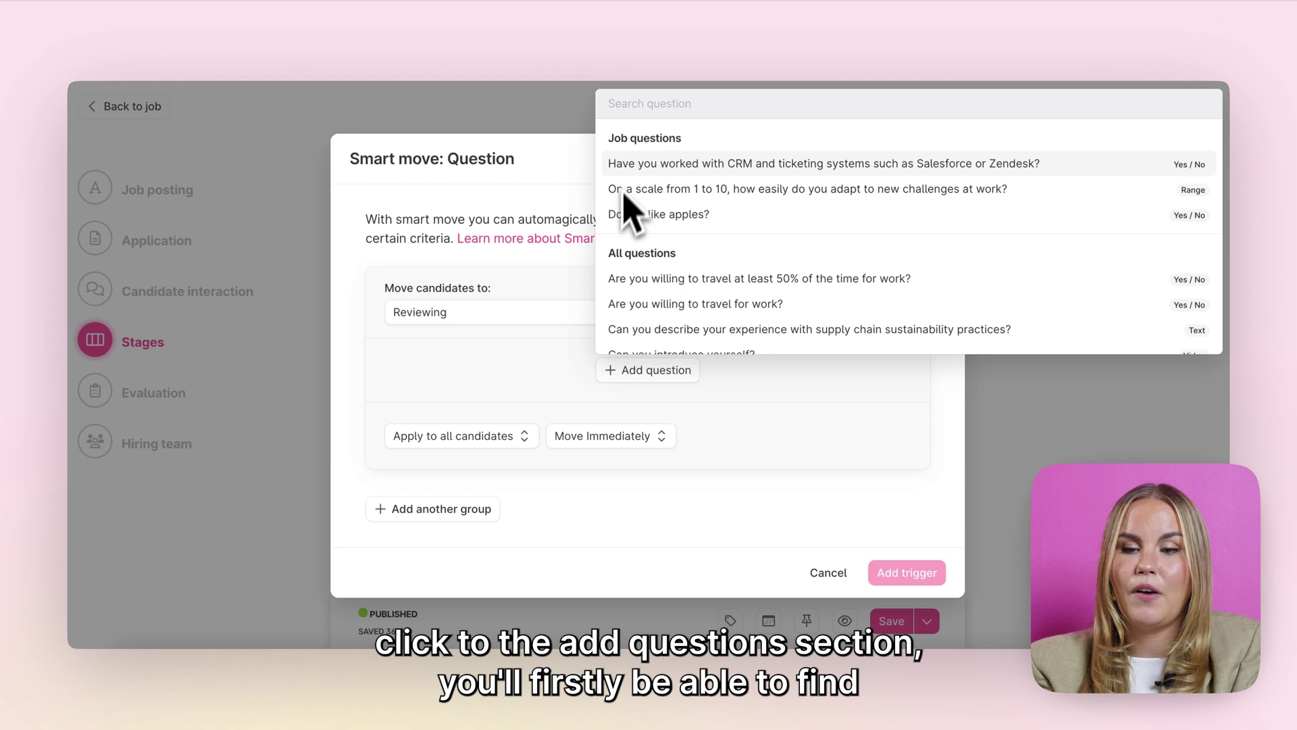
{"action": "left_click", "coordinate": [681, 214]}
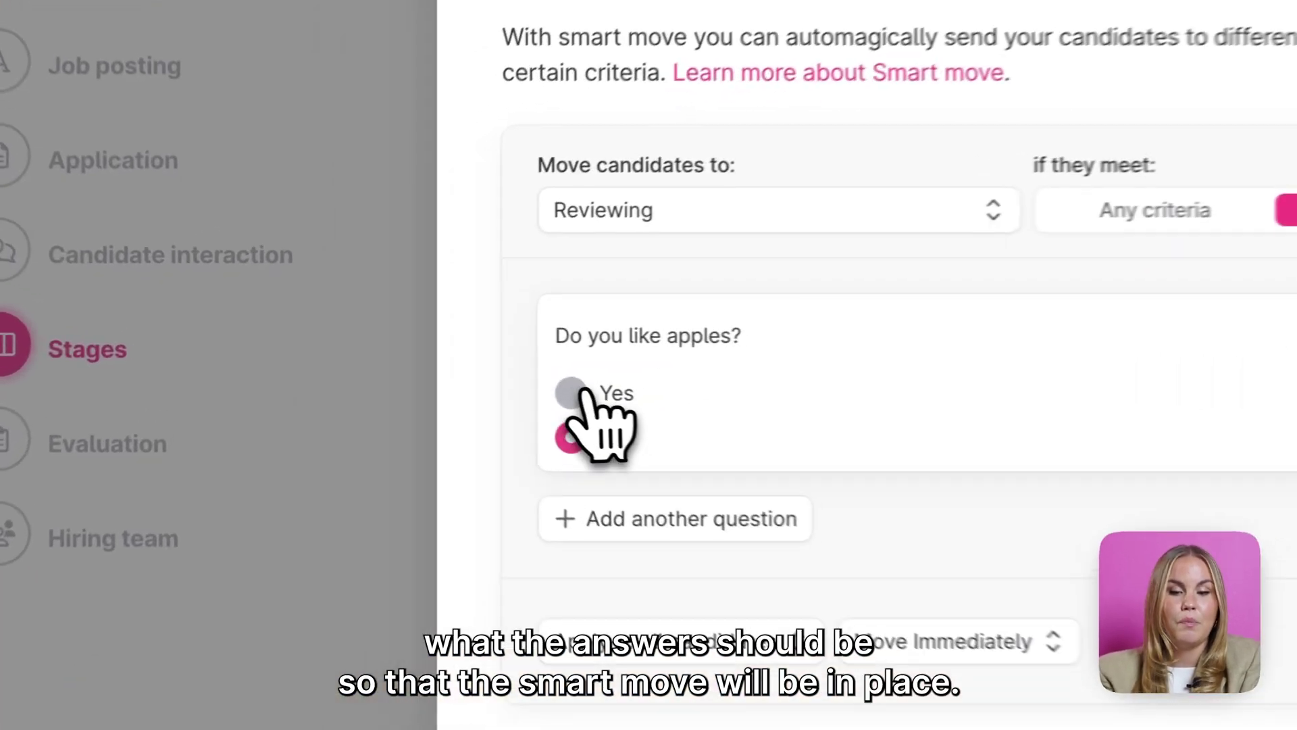
{"action": "left_click", "coordinate": [404, 366]}
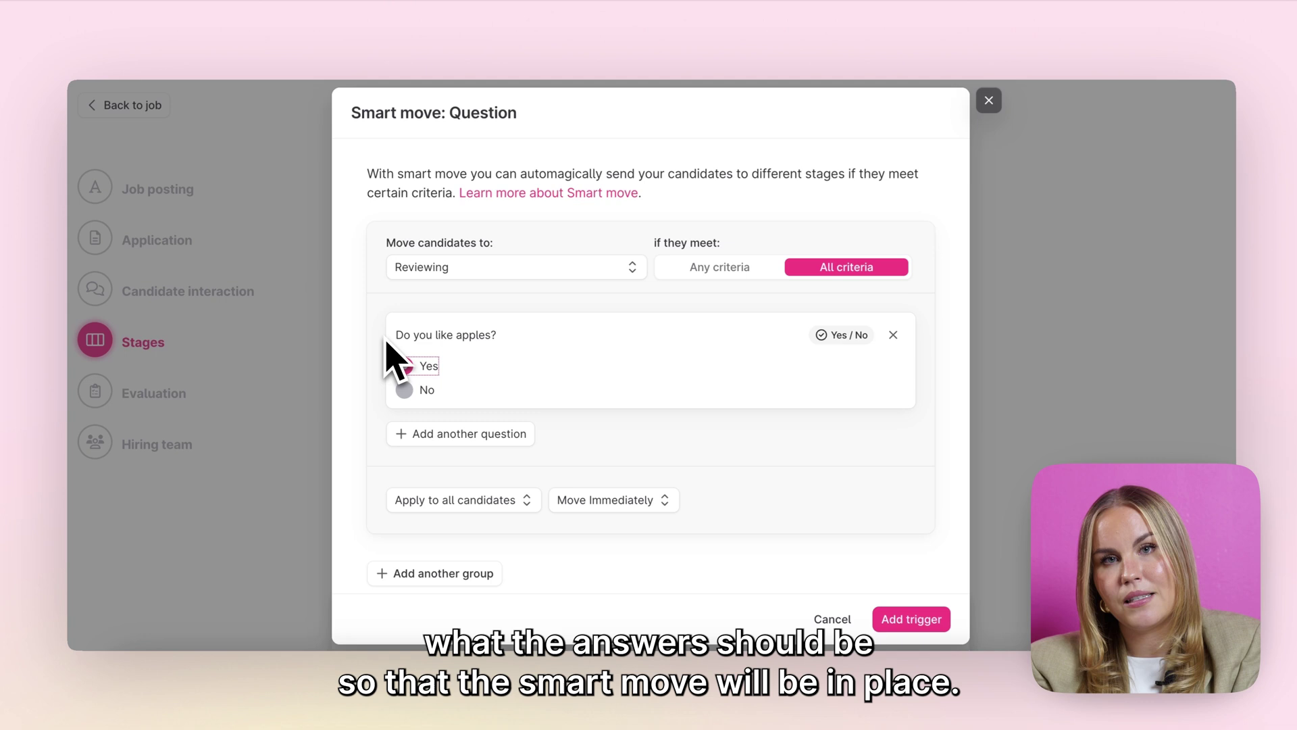
{"action": "scroll", "coordinate": [356, 391], "scroll_direction": "down", "scroll_amount": 1}
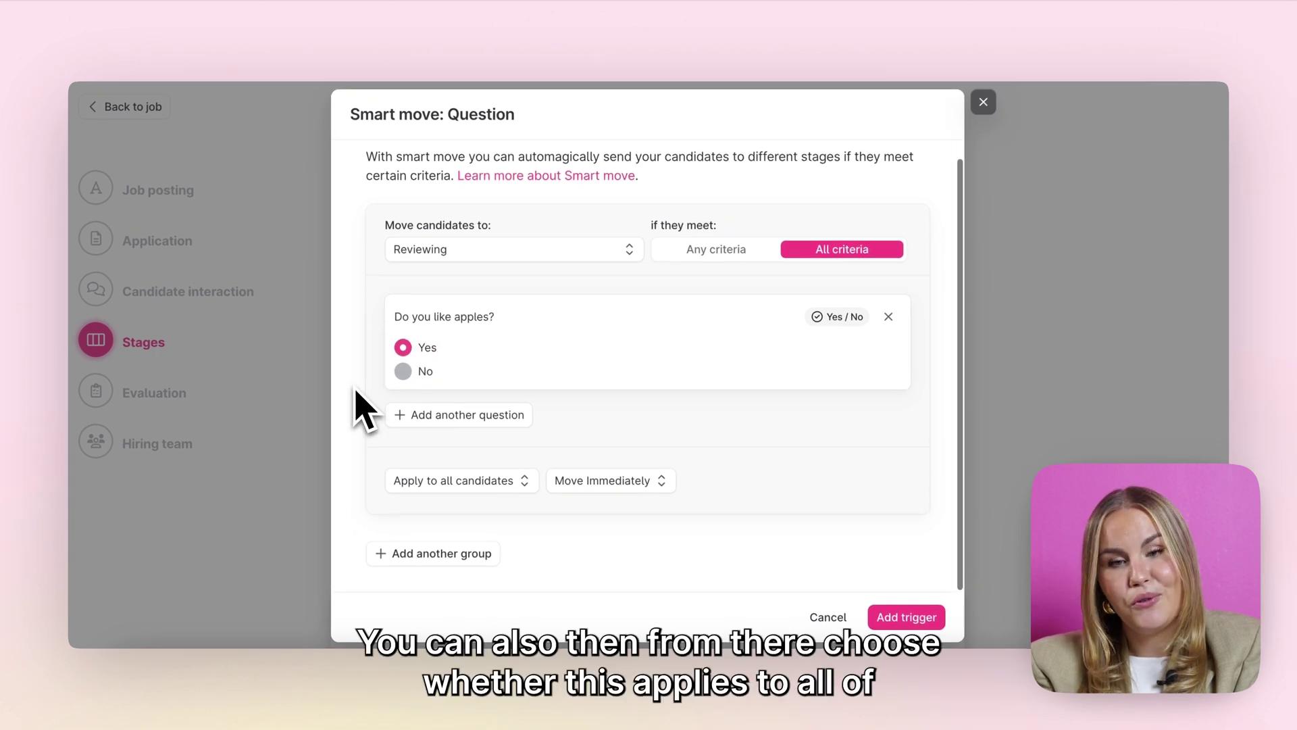
{"action": "left_click", "coordinate": [433, 481]}
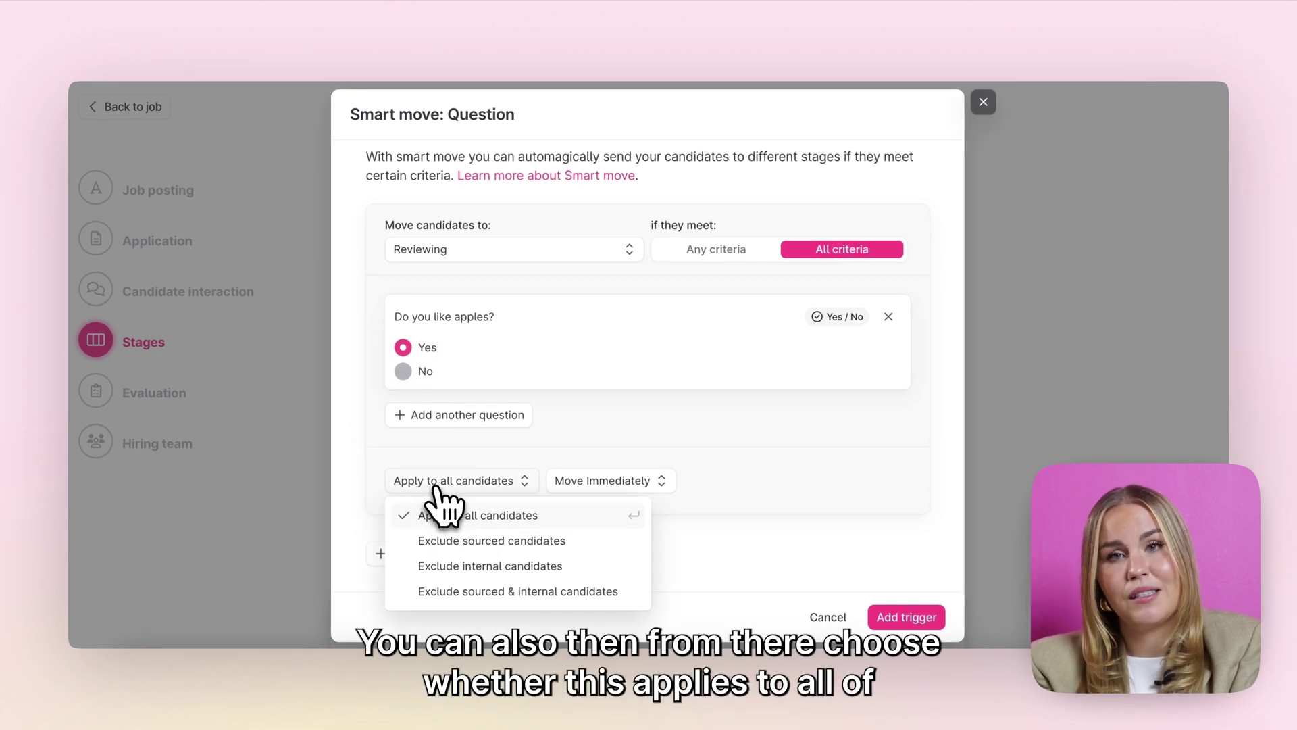
{"action": "left_click", "coordinate": [436, 485]}
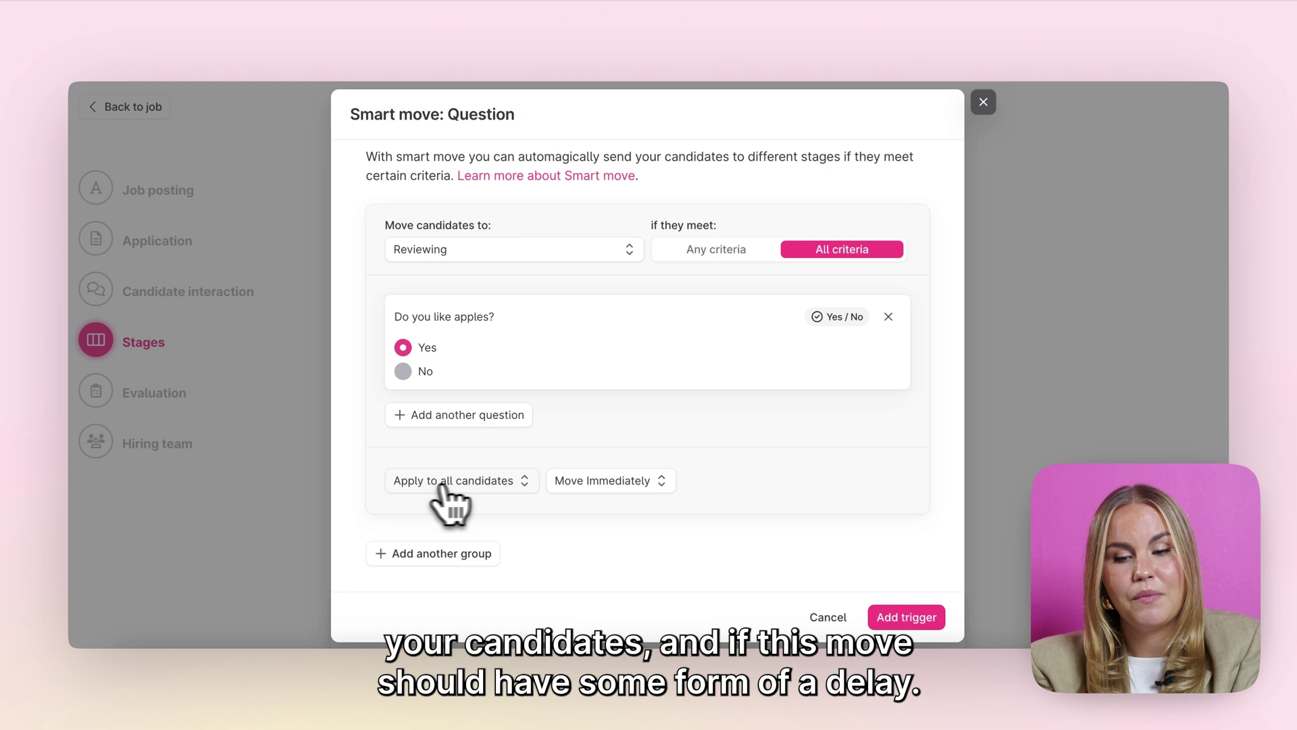
{"action": "left_click", "coordinate": [616, 481]}
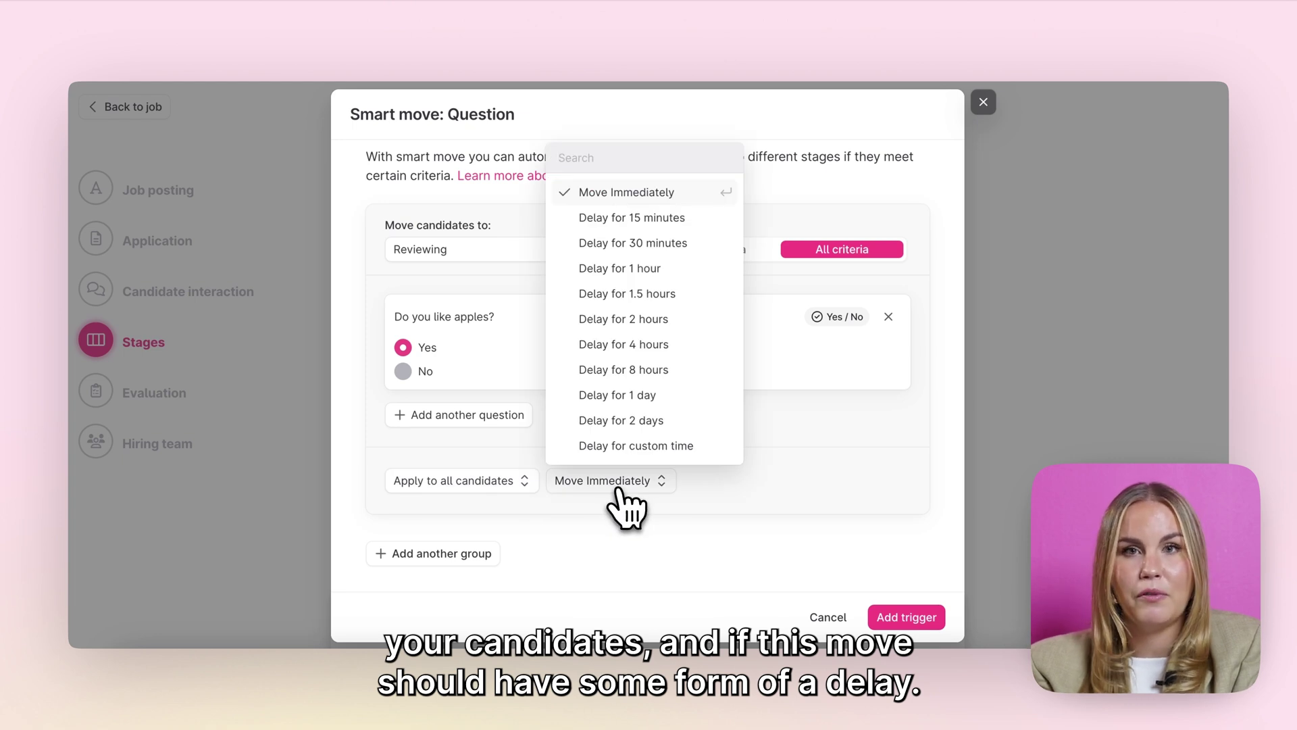
{"action": "left_click", "coordinate": [617, 486]}
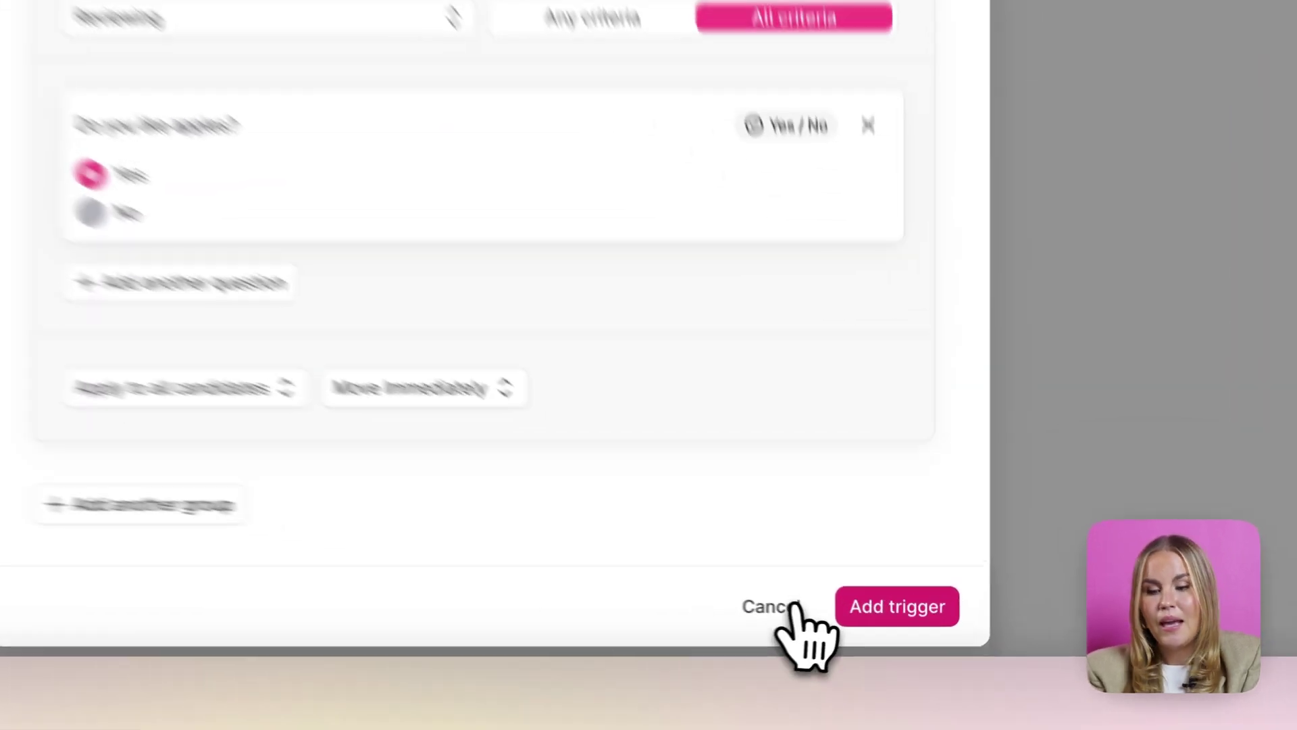
{"action": "left_click", "coordinate": [906, 617]}
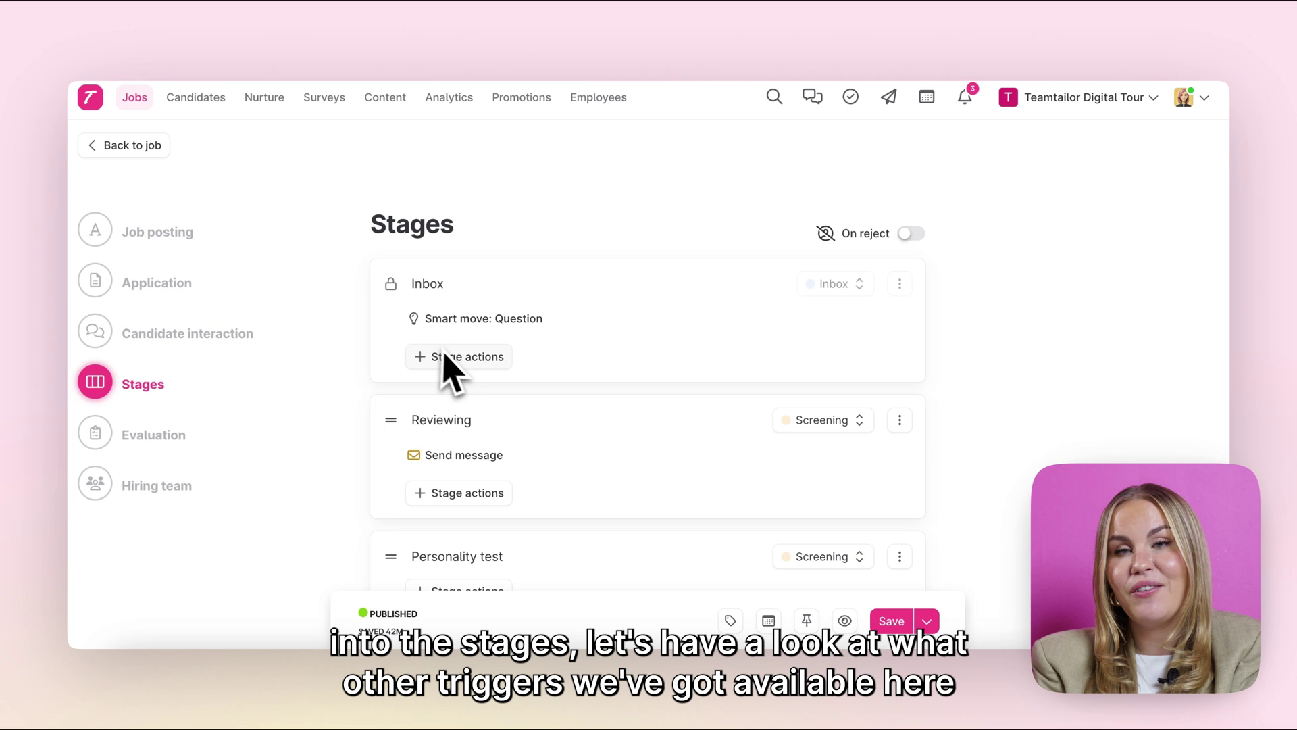
{"action": "left_click", "coordinate": [496, 369]}
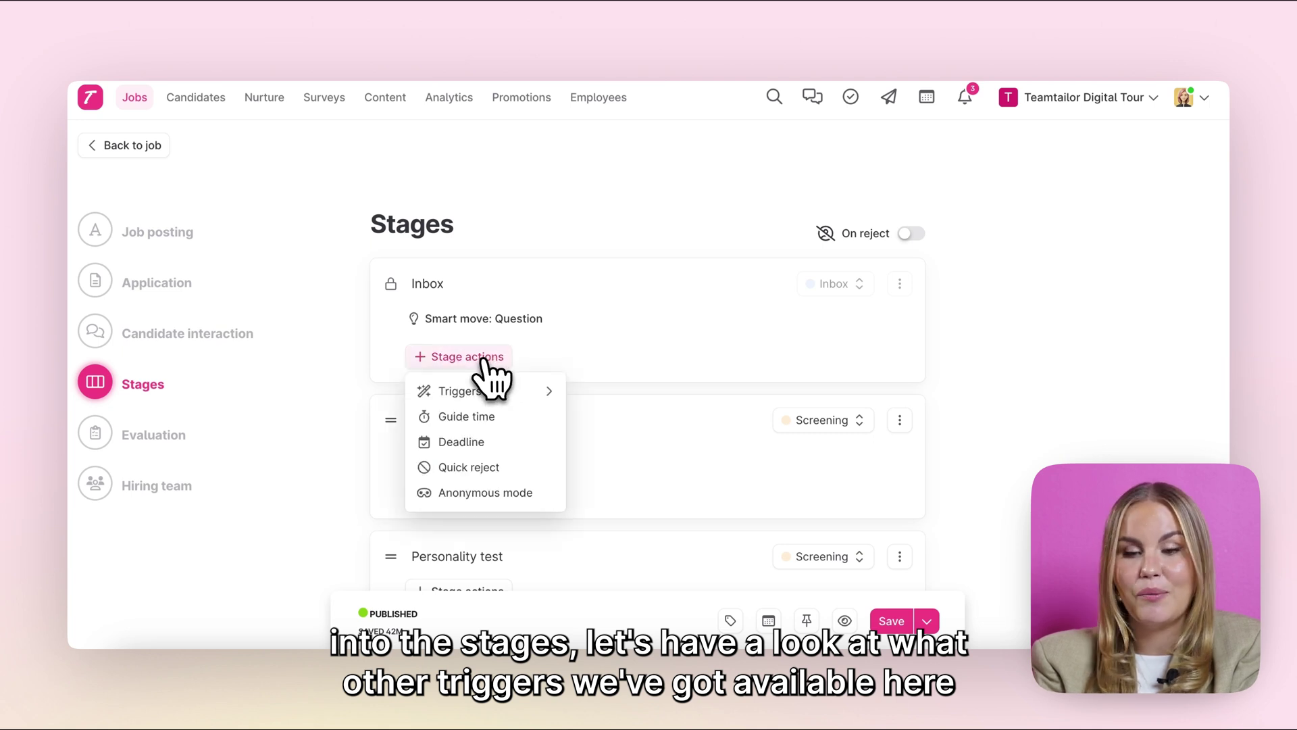
{"action": "mouse_move", "coordinate": [486, 395]}
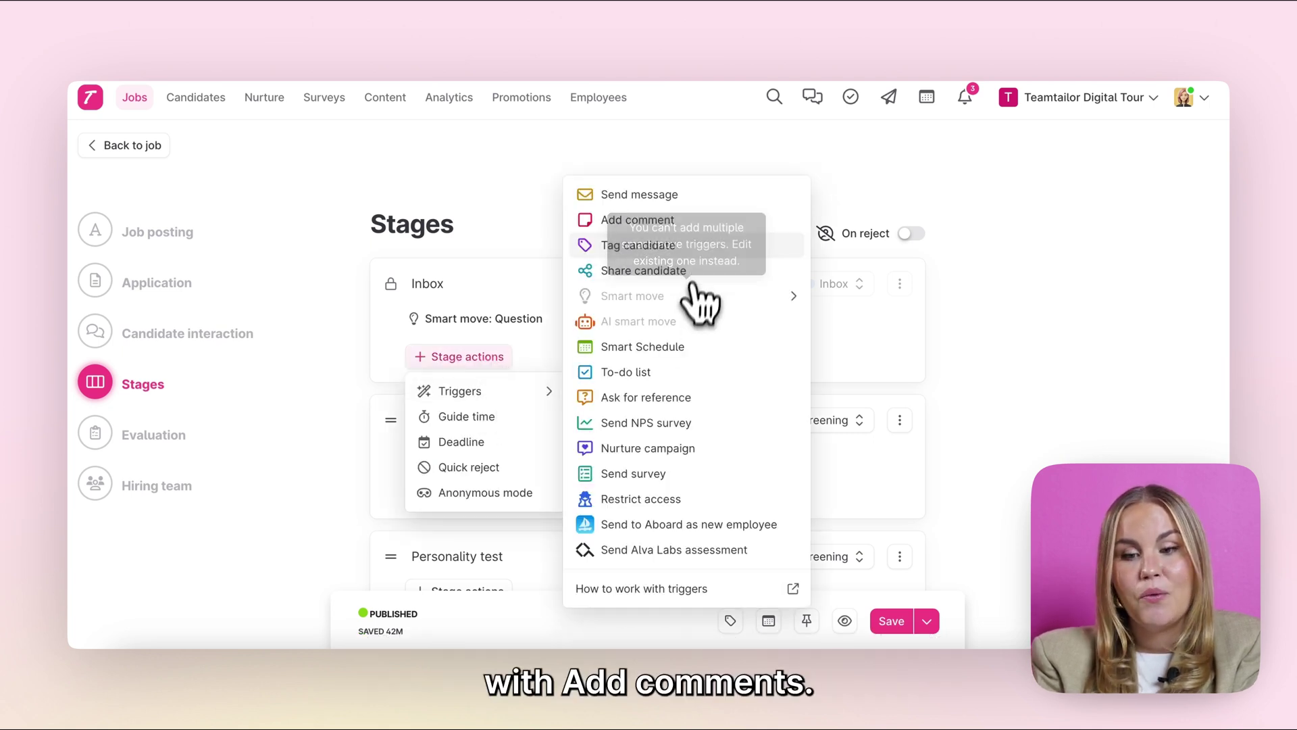
{"action": "left_click", "coordinate": [688, 222]}
{"action": "left_click", "coordinate": [473, 348]}
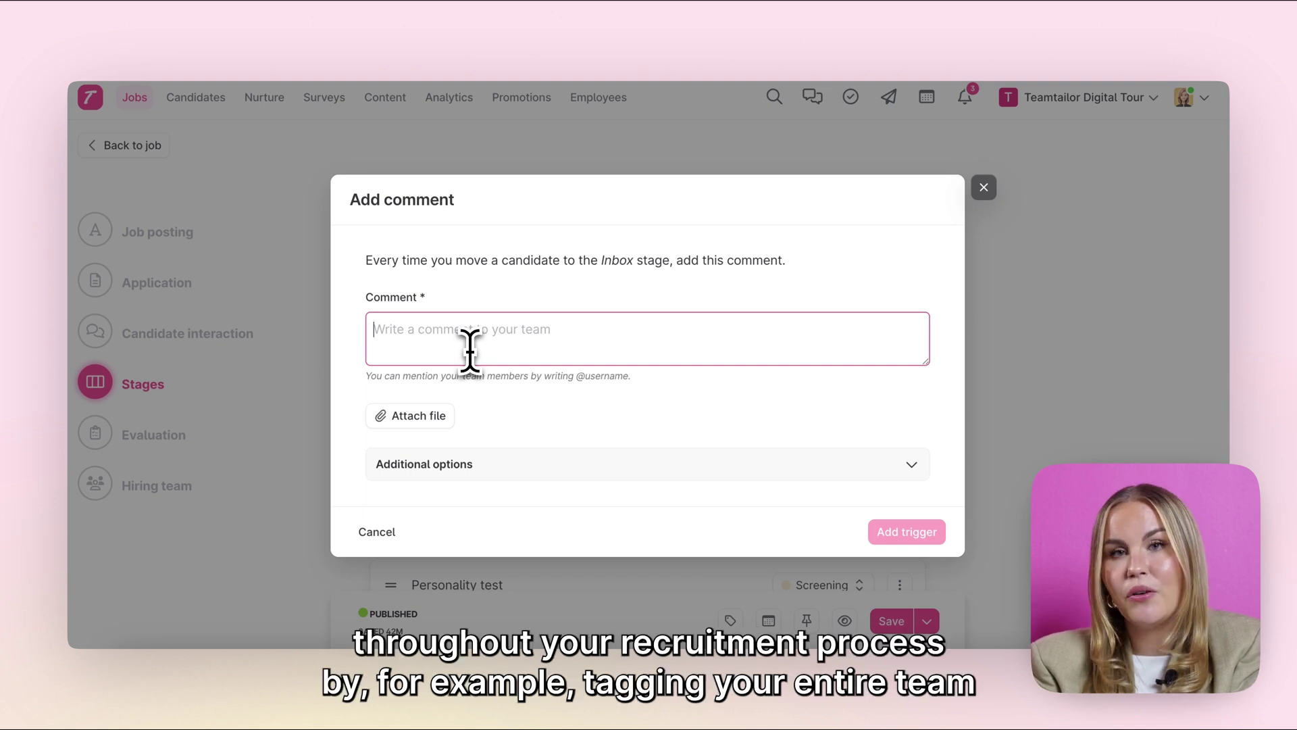
{"action": "type", "text": "@team check out these new candidates!"}
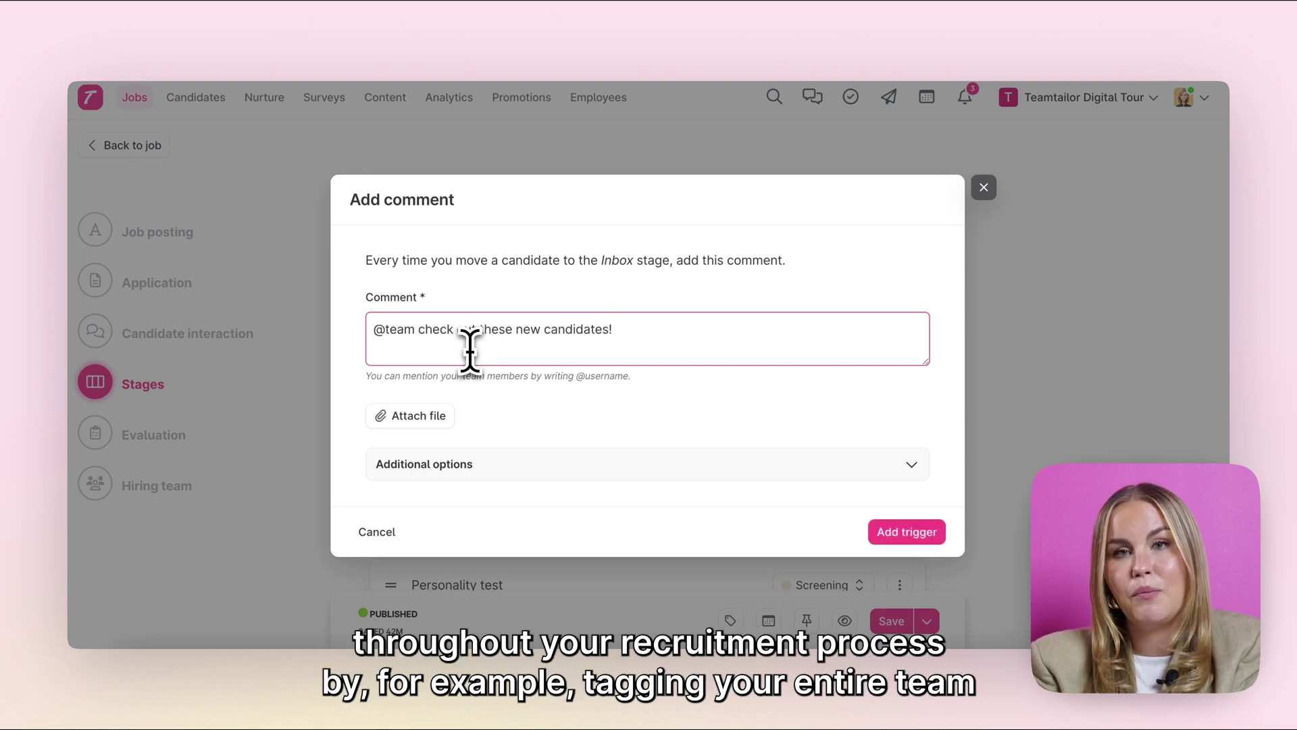
{"action": "left_click", "coordinate": [659, 385]}
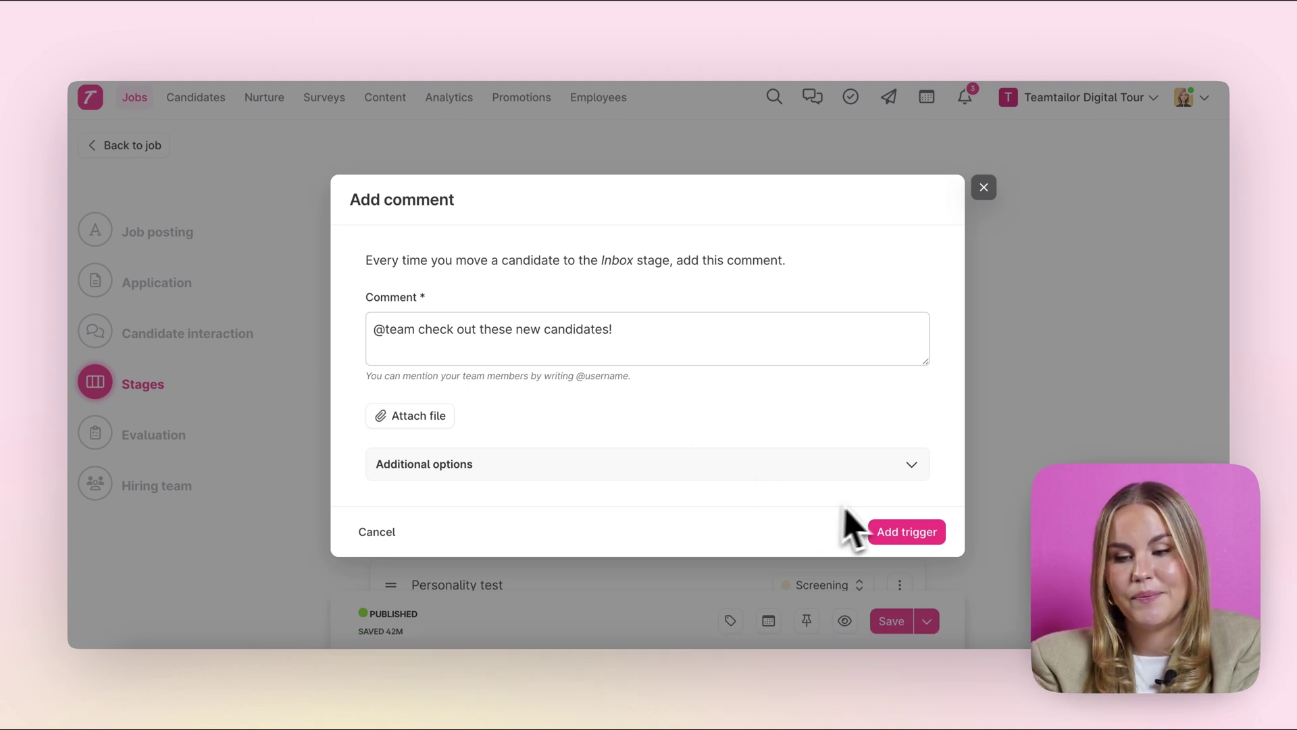
{"action": "left_click", "coordinate": [899, 532]}
{"action": "left_click", "coordinate": [479, 387]}
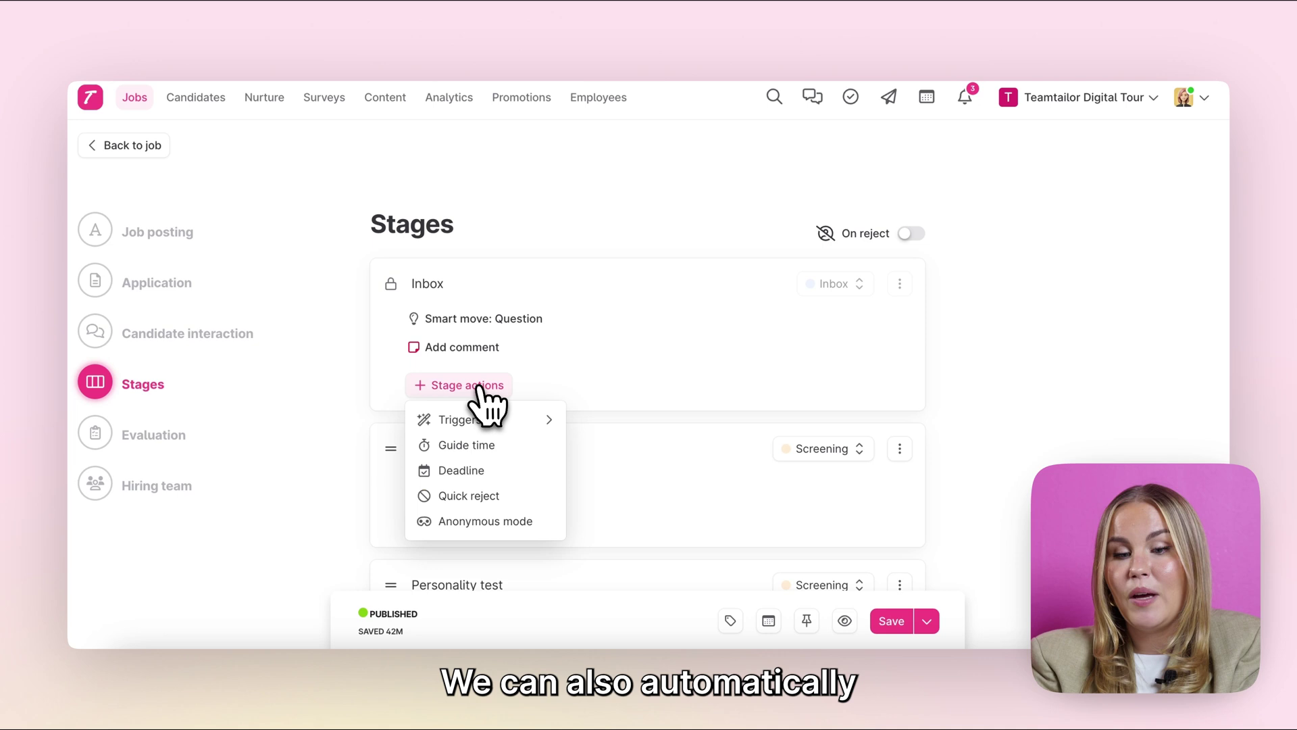
{"action": "mouse_move", "coordinate": [485, 421]}
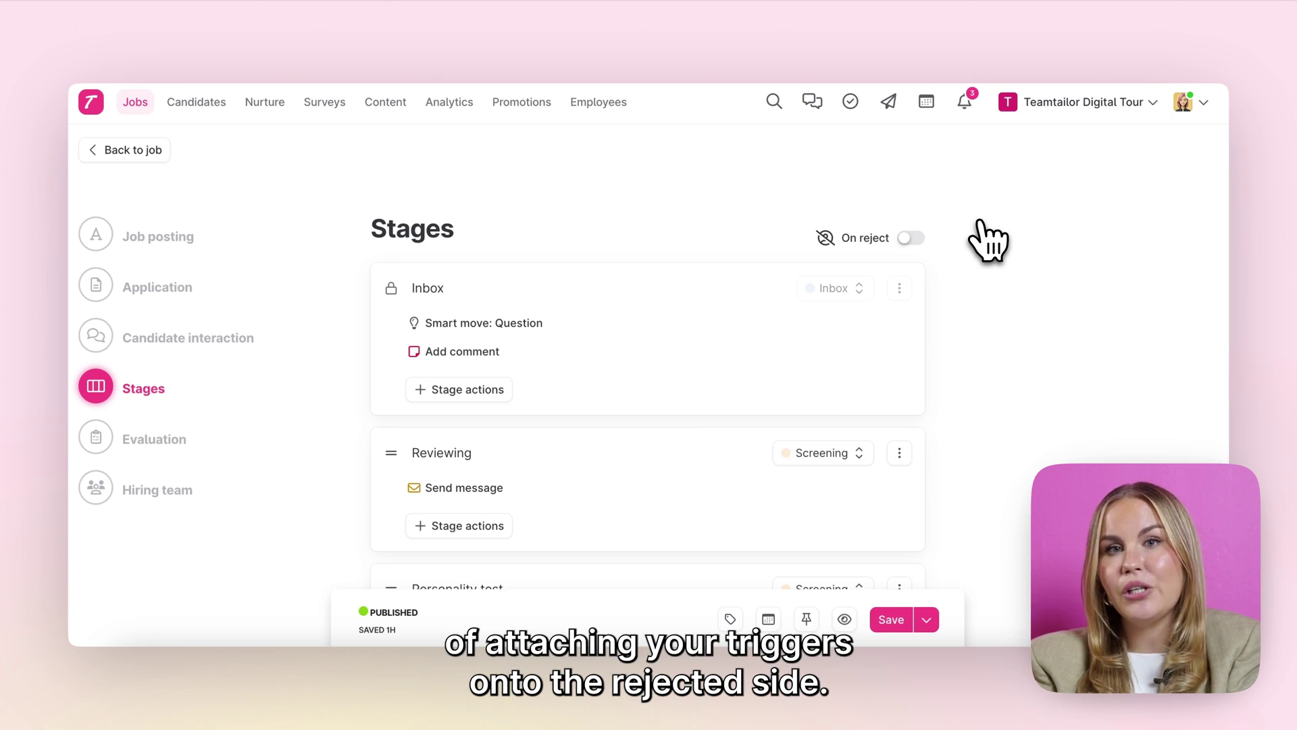
{"action": "left_click", "coordinate": [910, 238]}
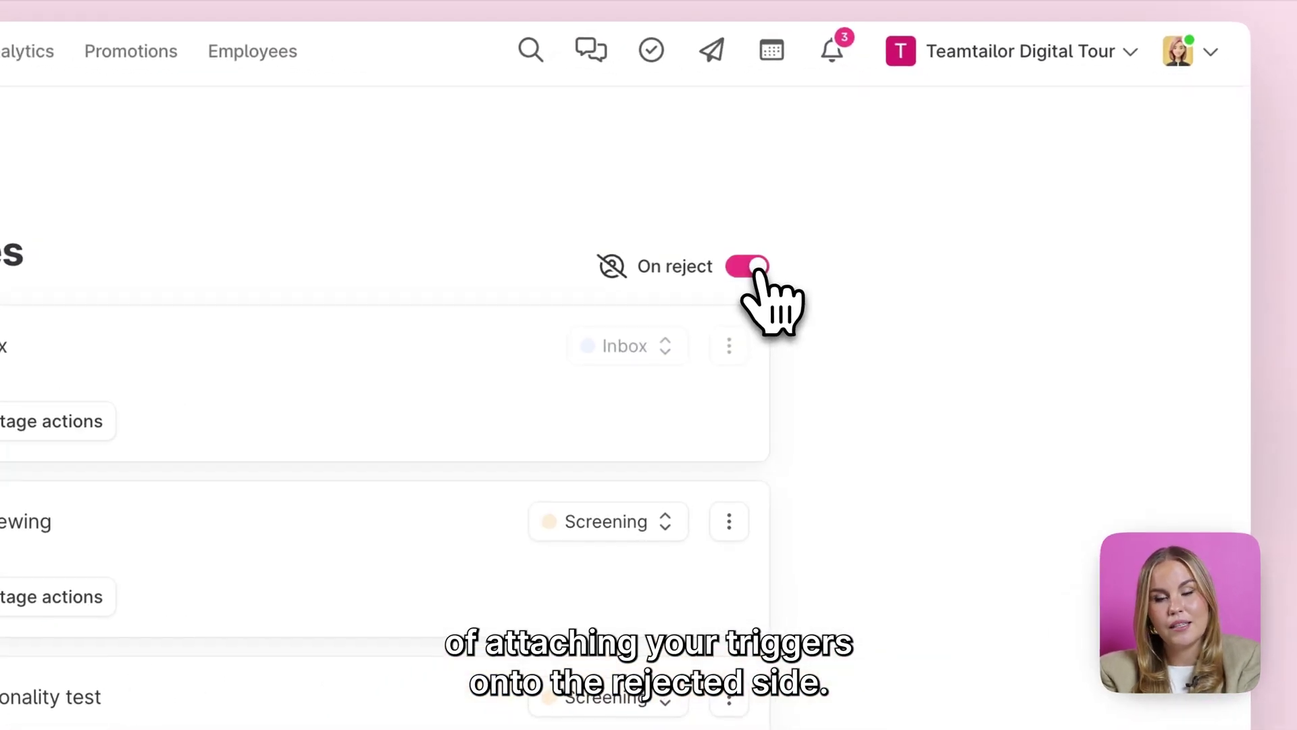
{"action": "scroll", "coordinate": [941, 385], "scroll_direction": "down", "scroll_amount": 5}
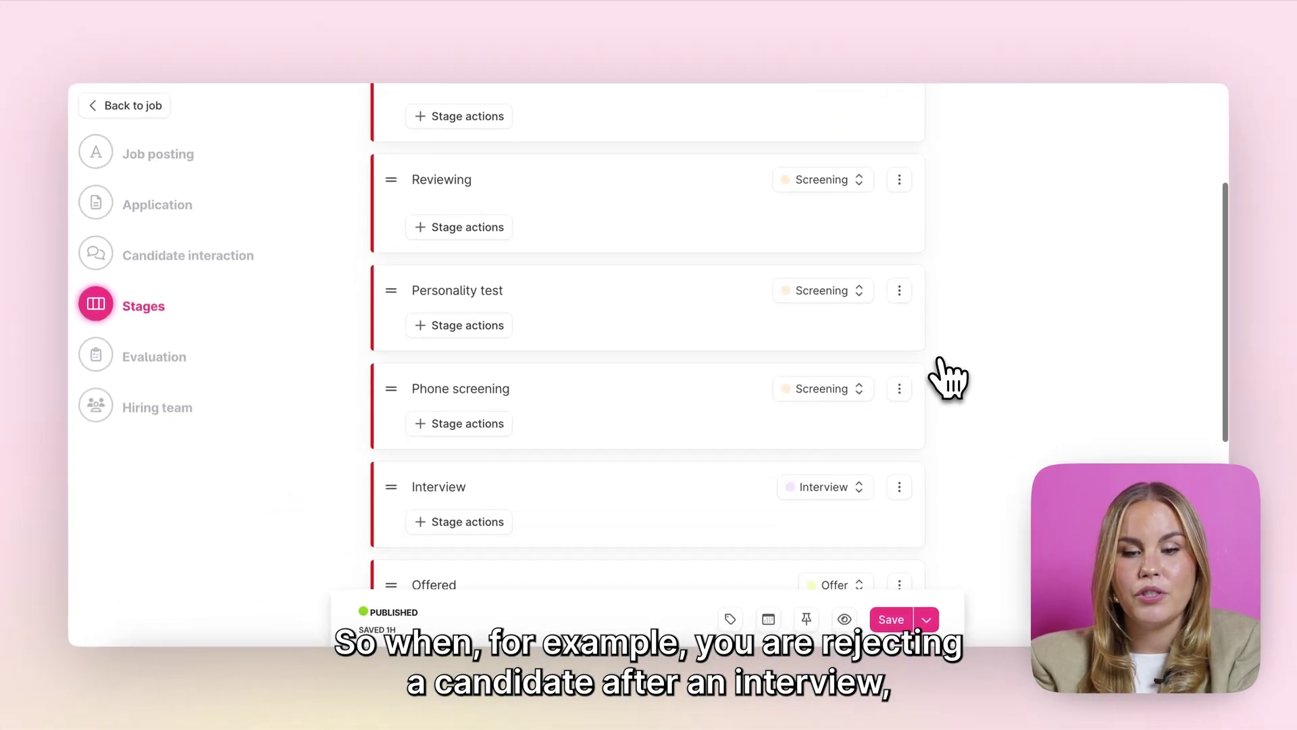
{"action": "left_click", "coordinate": [497, 446]}
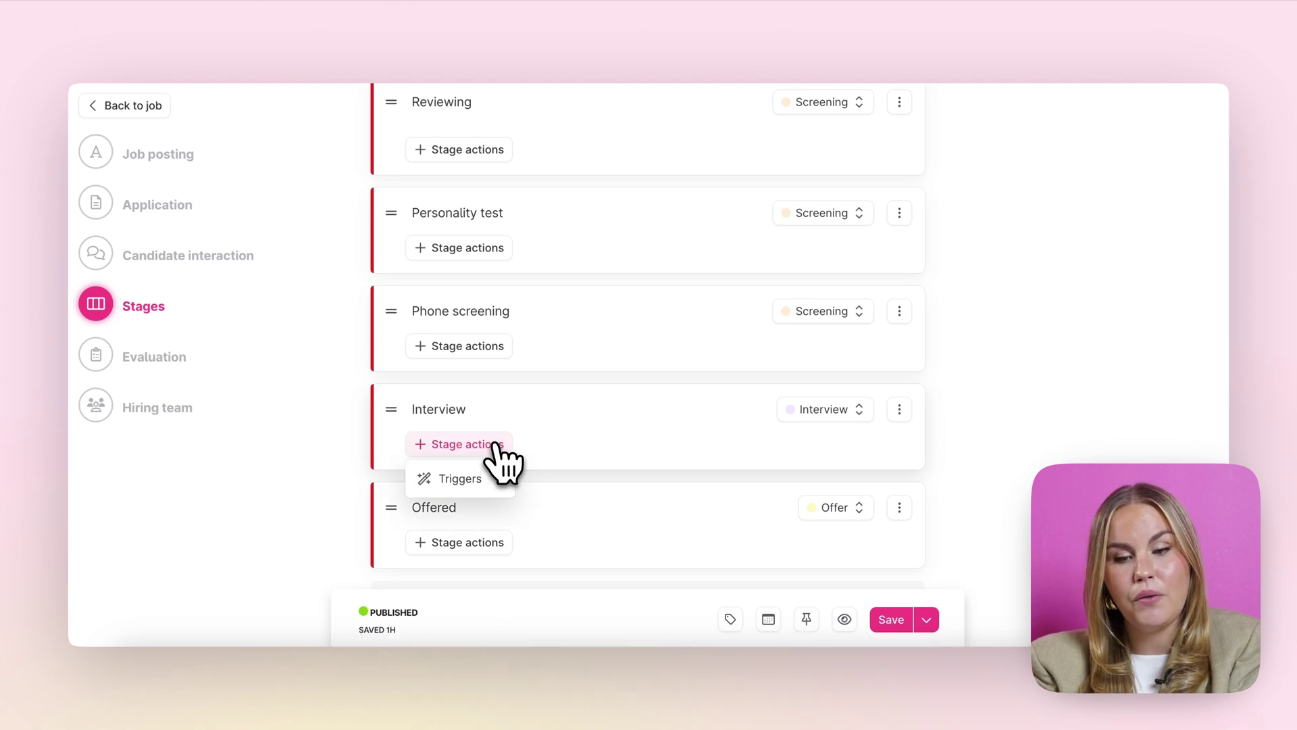
{"action": "mouse_move", "coordinate": [473, 477]}
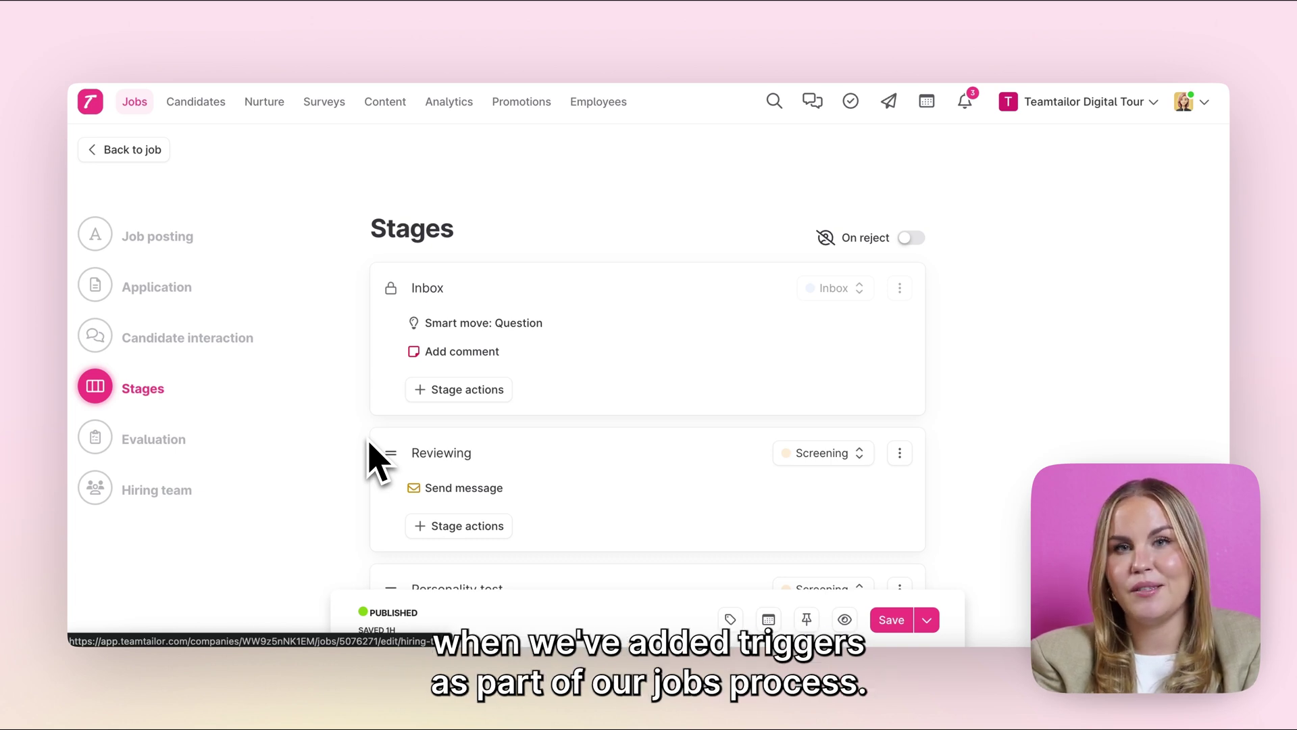
Open the Customer Success Manager job's candidate pipeline from the Jobs list
{"action": "left_click", "coordinate": [134, 101]}
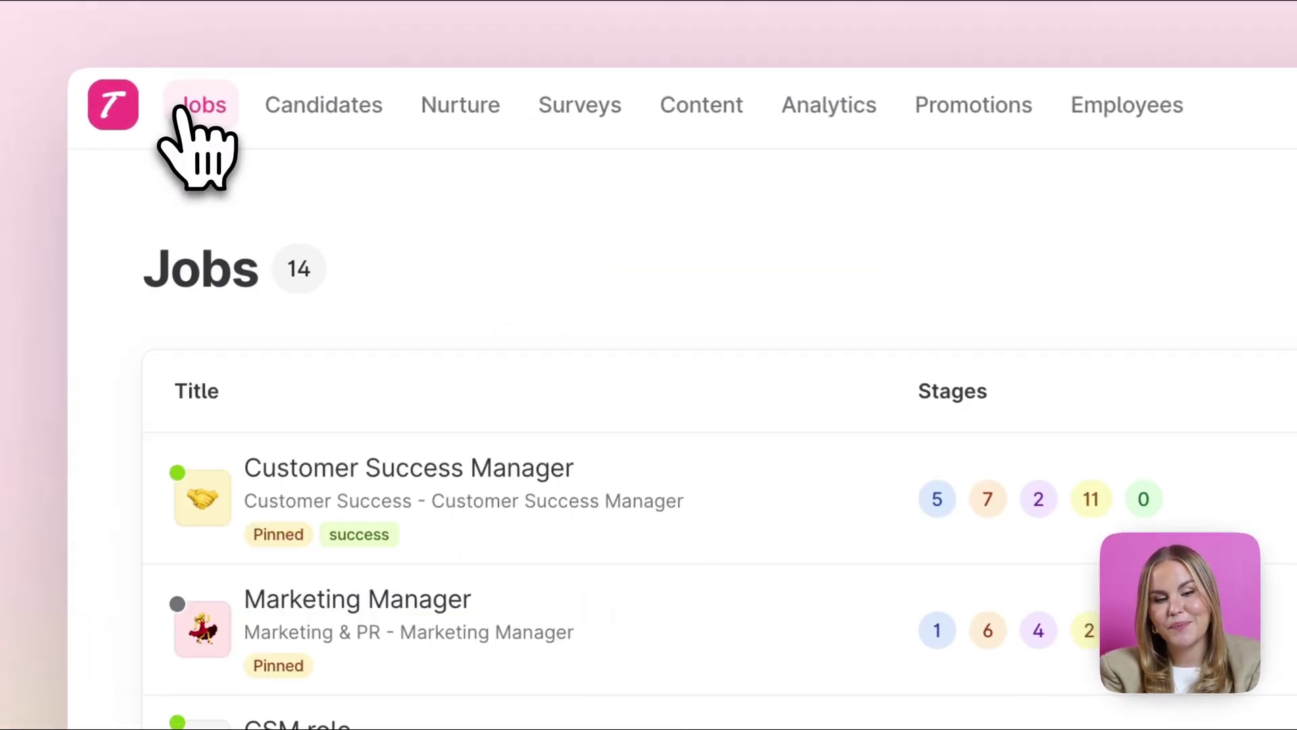
{"action": "left_click", "coordinate": [709, 449]}
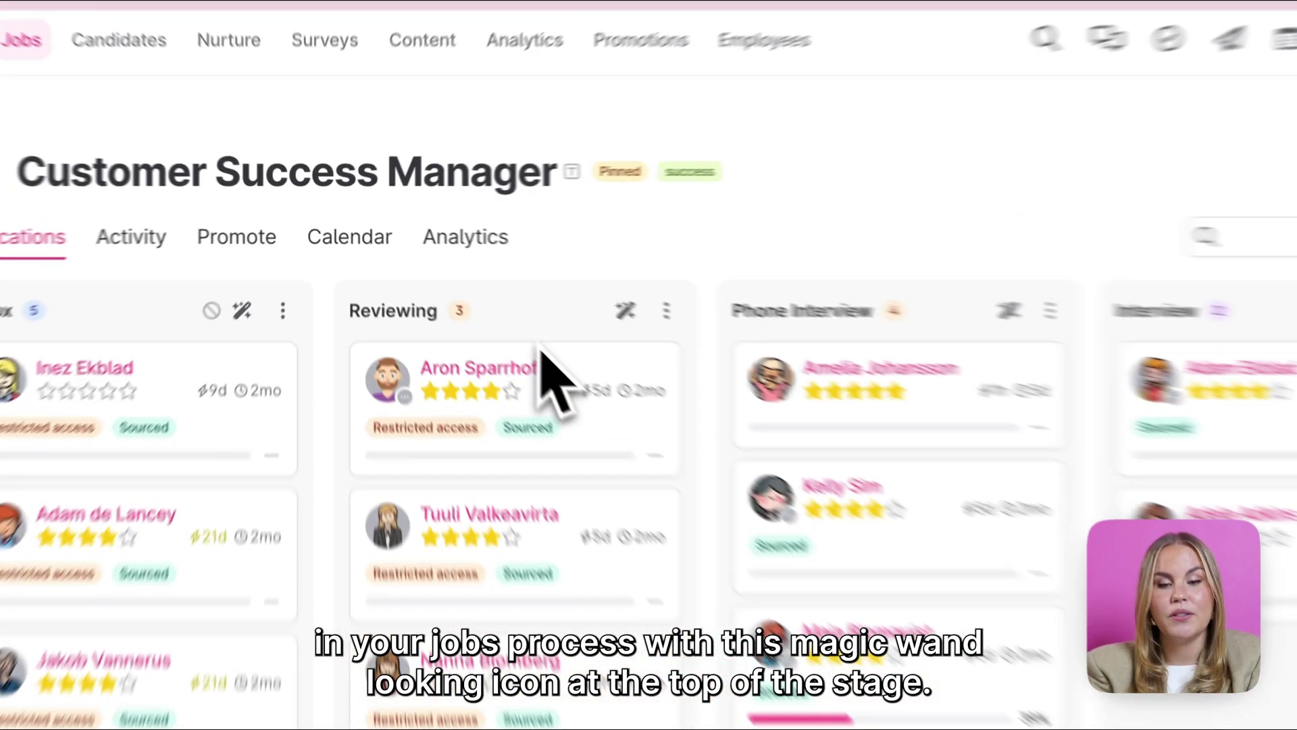
{"action": "mouse_move", "coordinate": [515, 276]}
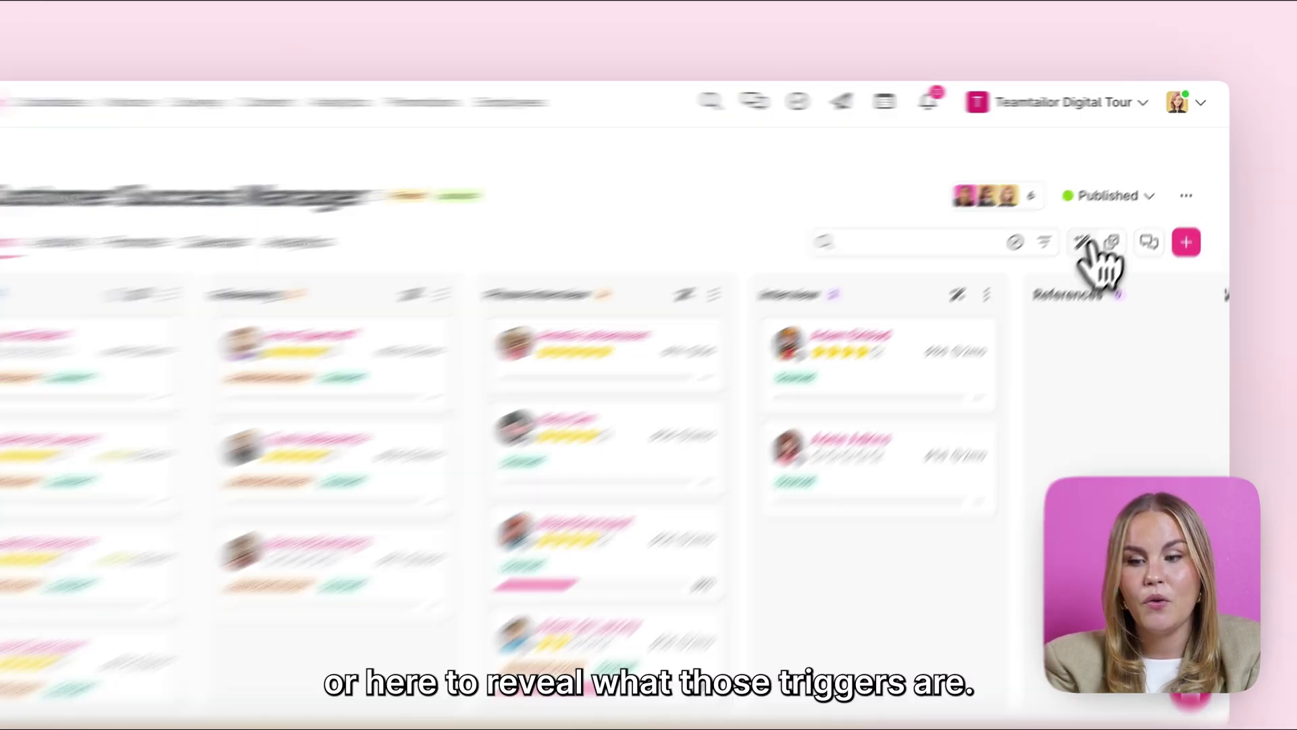
{"action": "left_click", "coordinate": [1083, 244]}
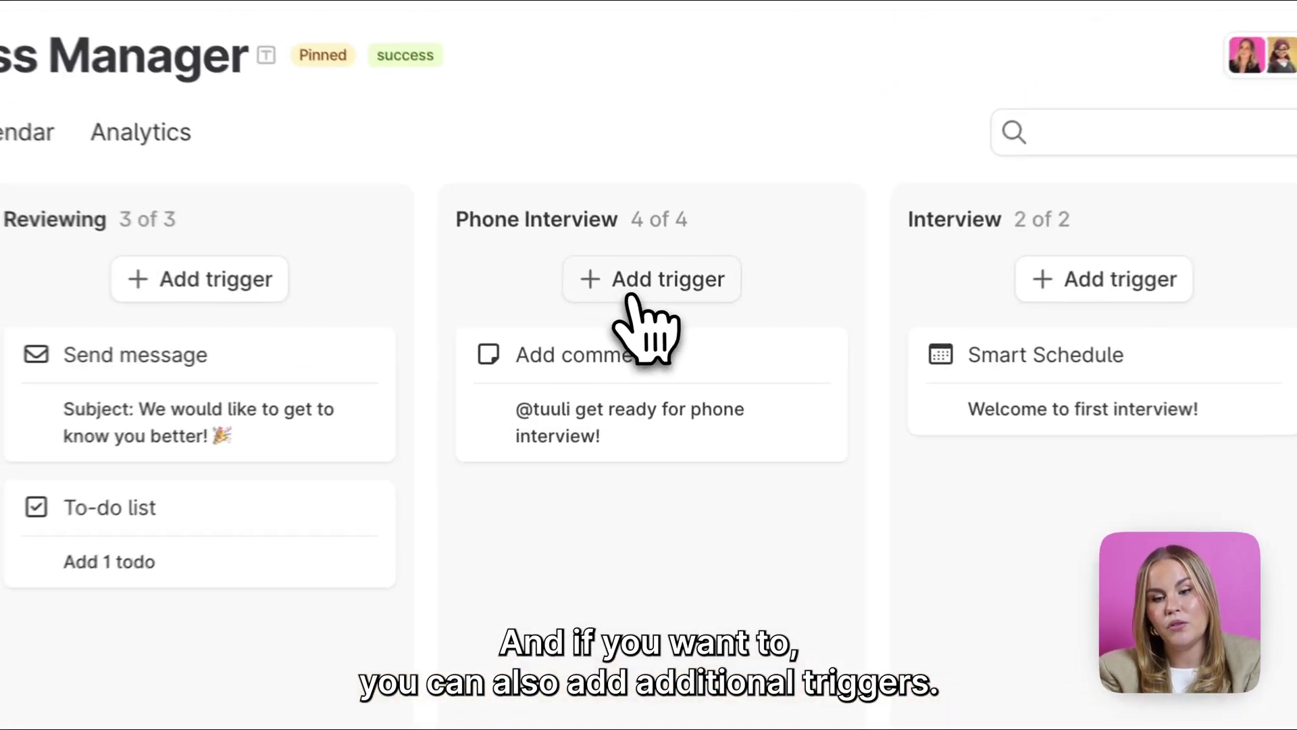
{"action": "left_click", "coordinate": [671, 304]}
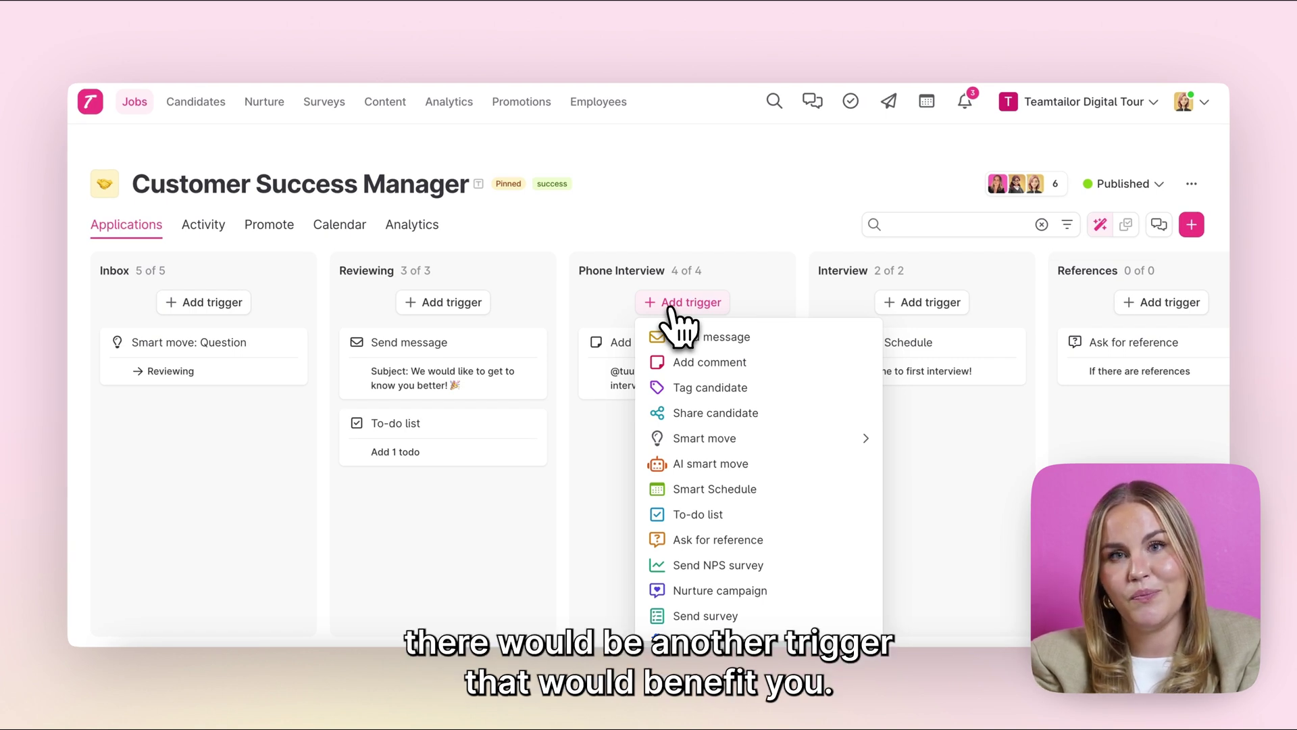
{"action": "left_click", "coordinate": [767, 318]}
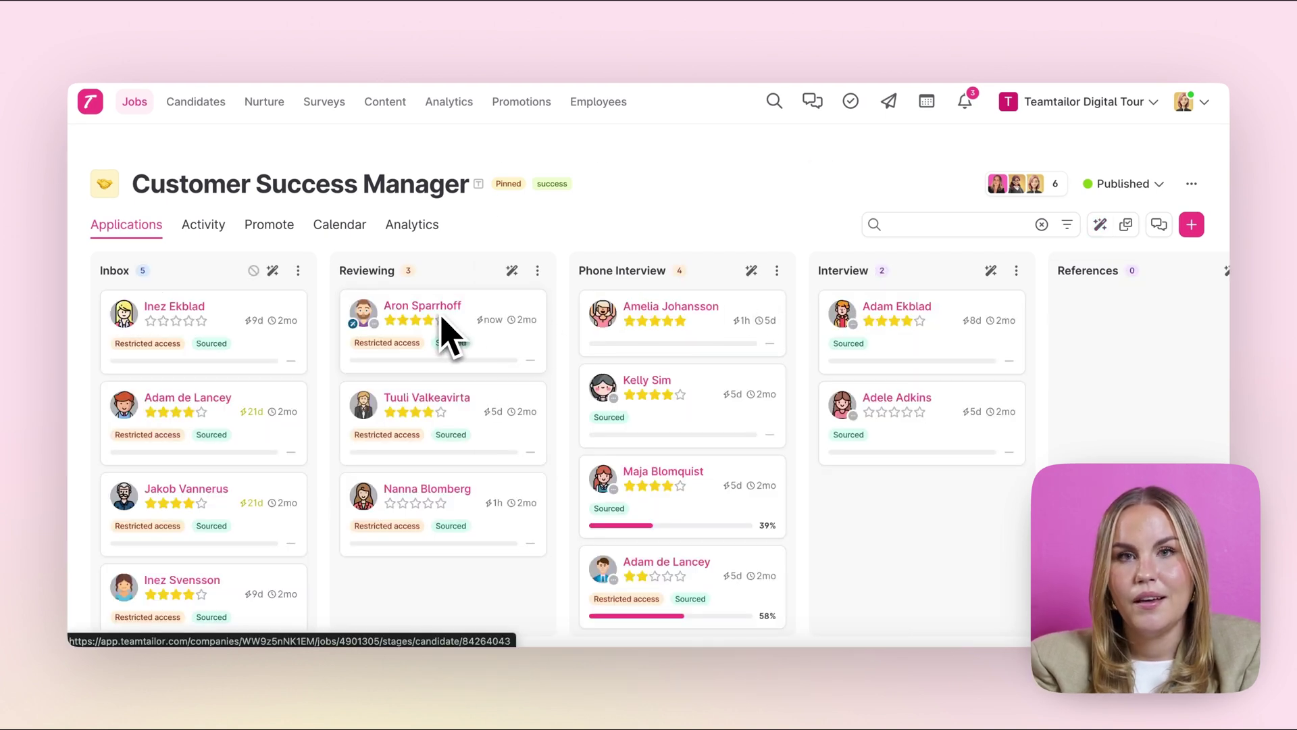
Drag the second Reviewing candidate to the top of the Phone Interview column
{"action": "mouse_move", "coordinate": [446, 331]}
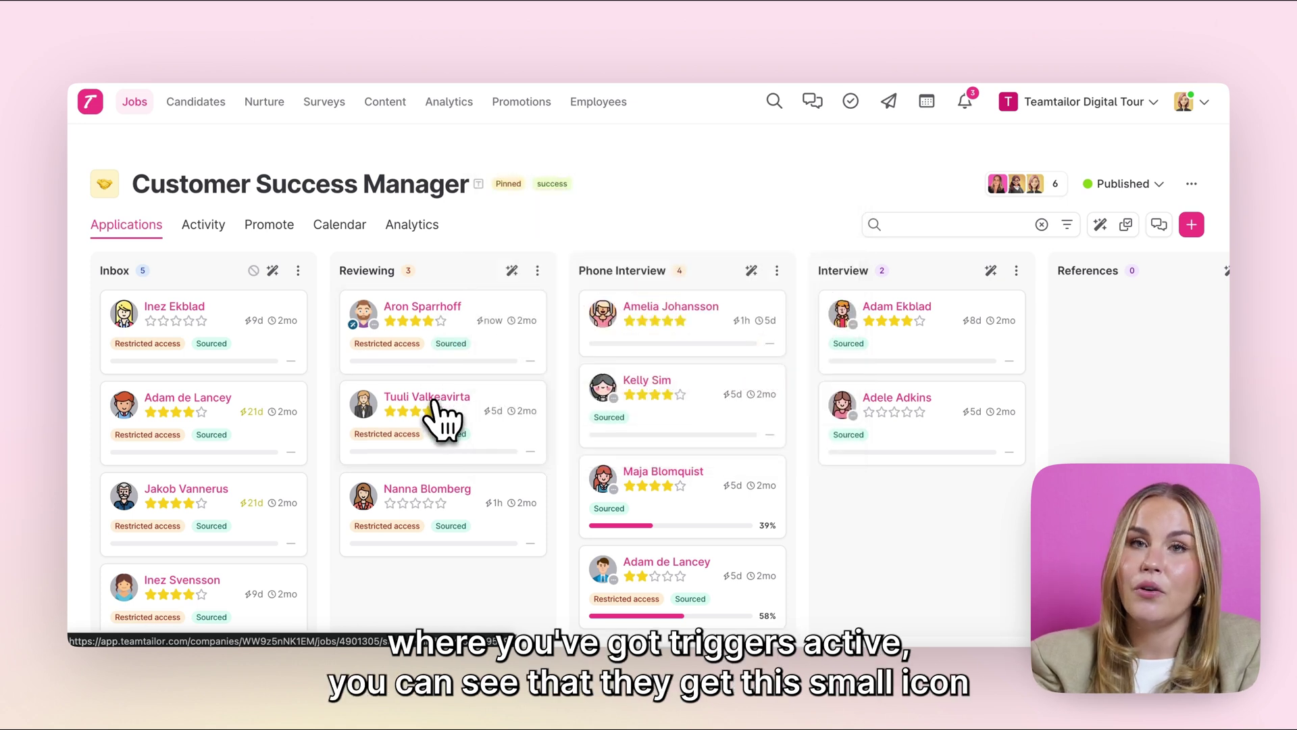
{"action": "left_click_drag", "start_coordinate": [443, 412], "coordinate": [602, 310]}
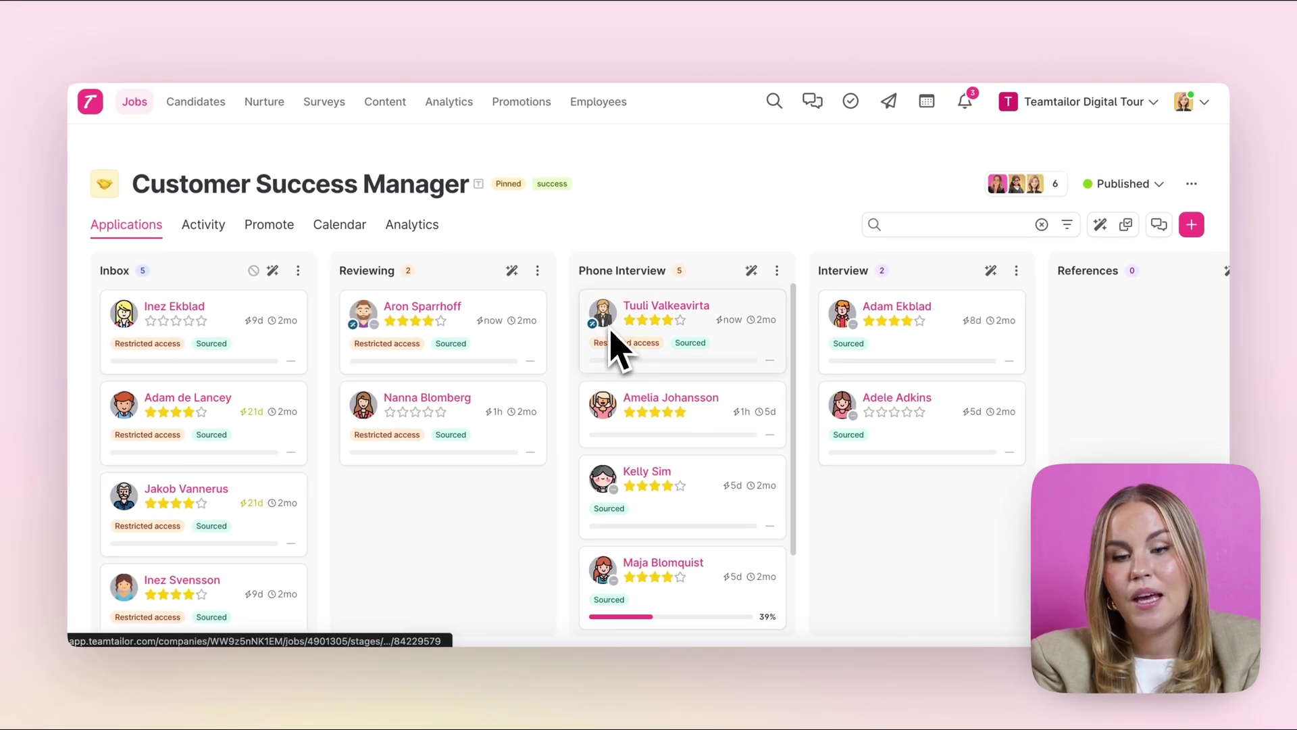
Open the moved candidate's profile and check the upcoming Add comment trigger for Oct 16, 2024, 2:20 PM
{"action": "left_click", "coordinate": [611, 346]}
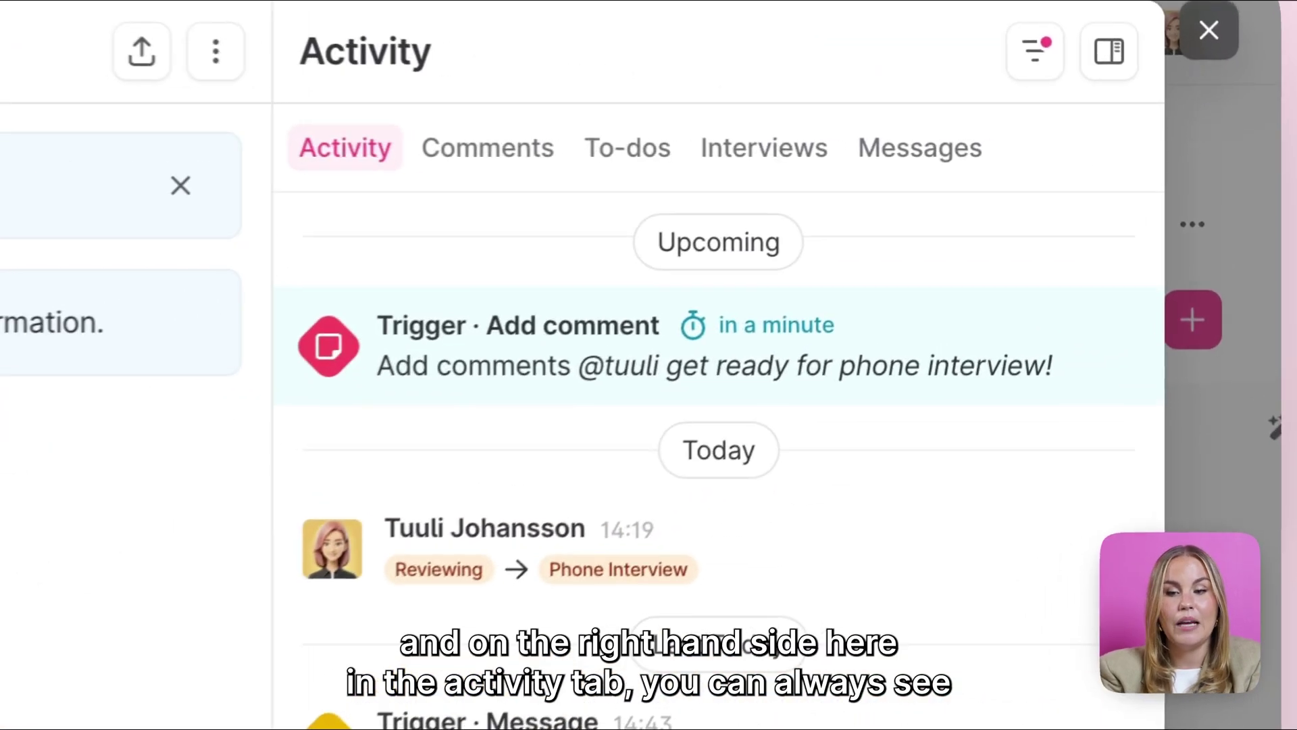
{"action": "mouse_move", "coordinate": [900, 241]}
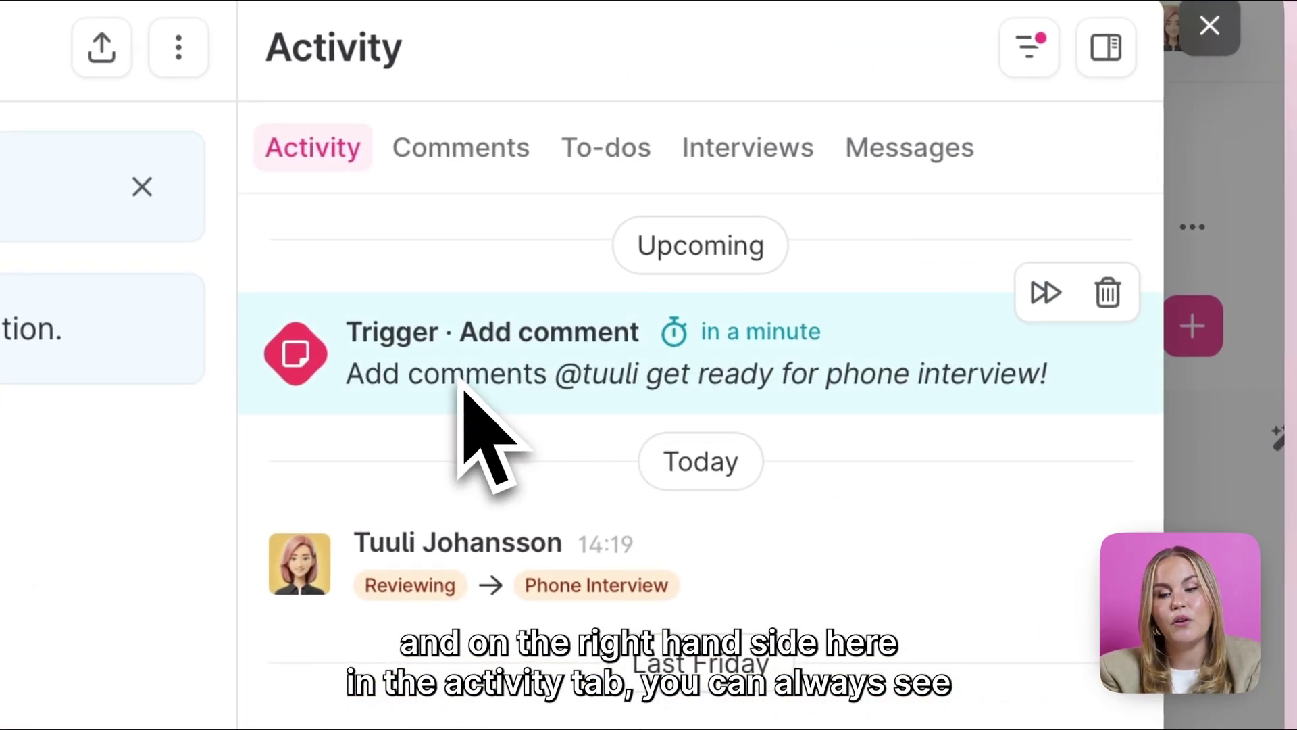
{"action": "mouse_move", "coordinate": [719, 371]}
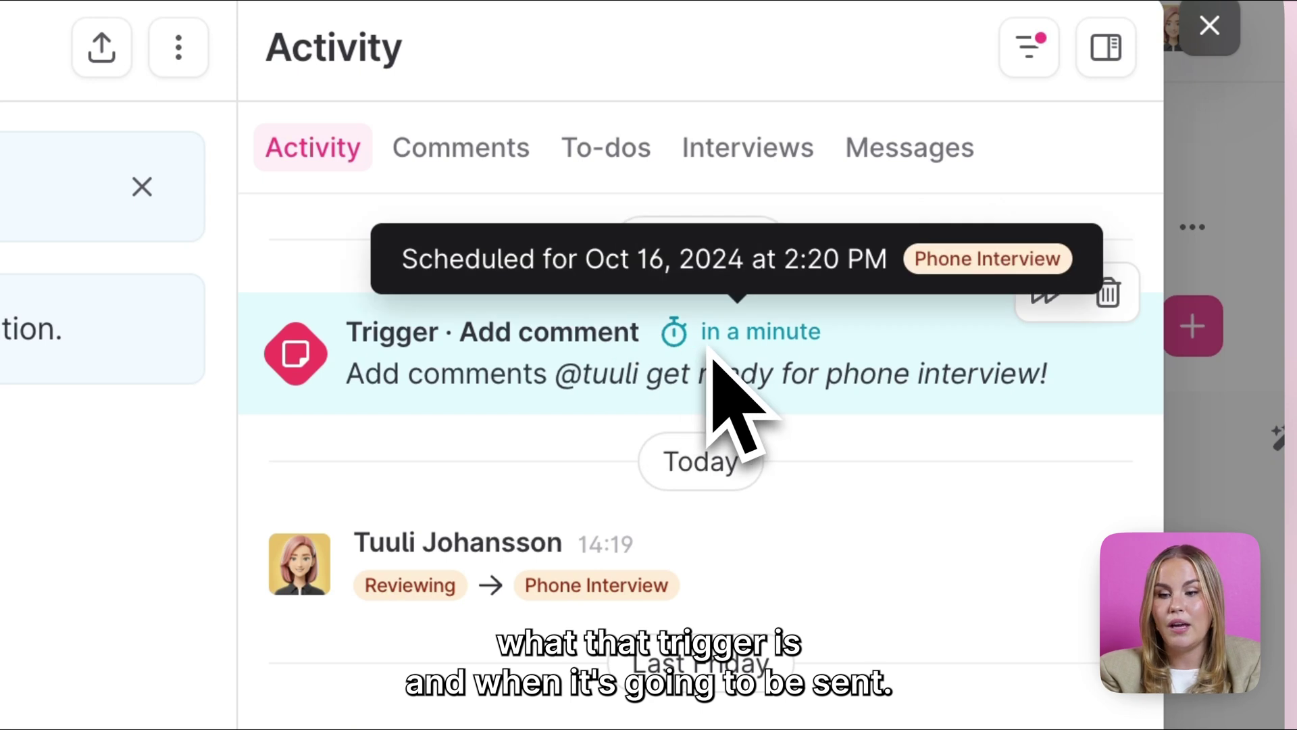